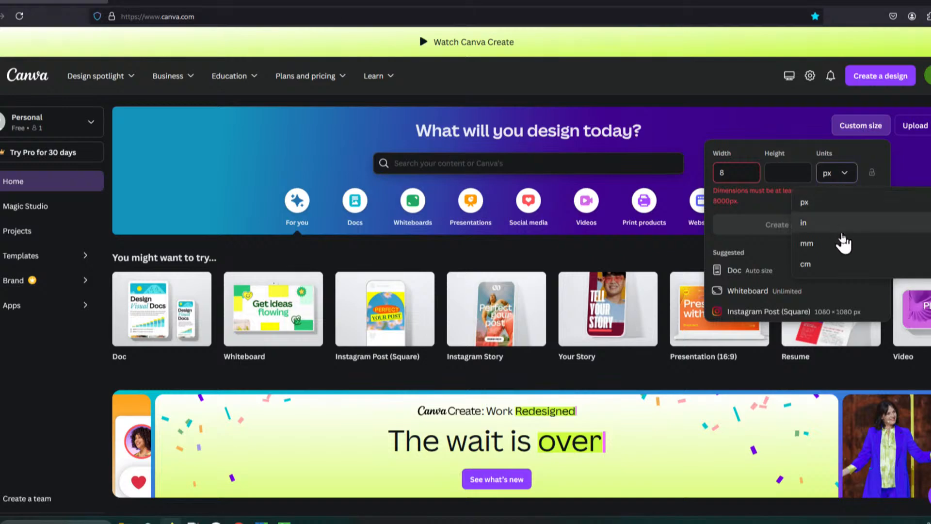
Step: Create a new custom-size design 8 in wide by 11 in tall, keeping it open in the browser
{"action": "left_click", "coordinate": [844, 226]}
{"action": "left_click_drag", "start_coordinate": [748, 172], "coordinate": [676, 185]}
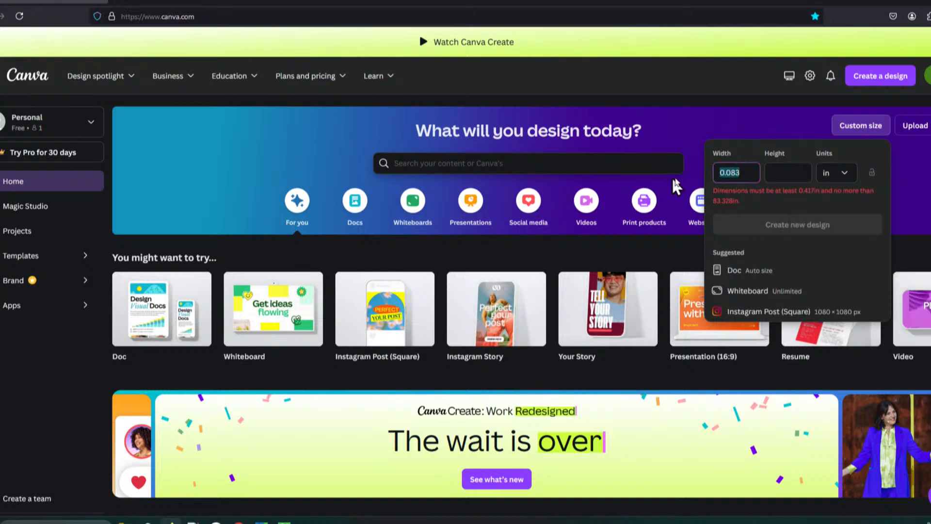
{"action": "type", "text": "8"}
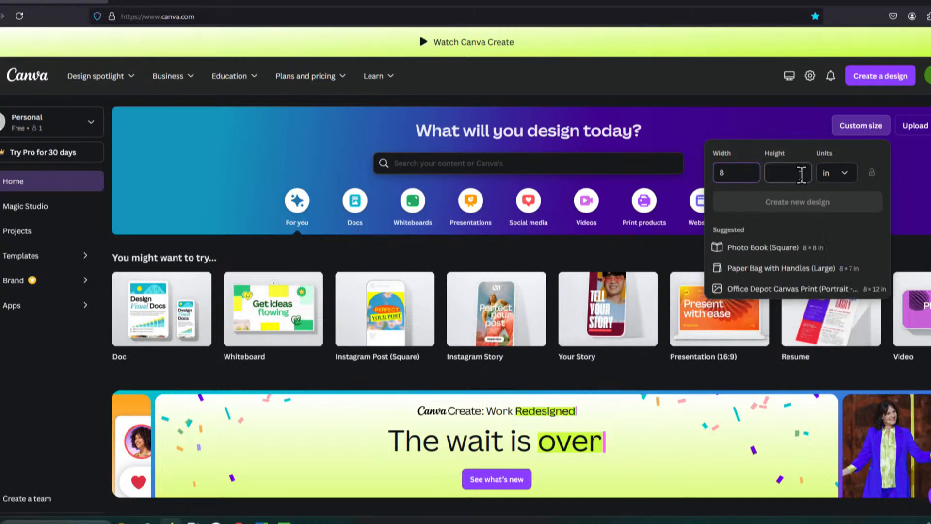
{"action": "type", "text": "11"}
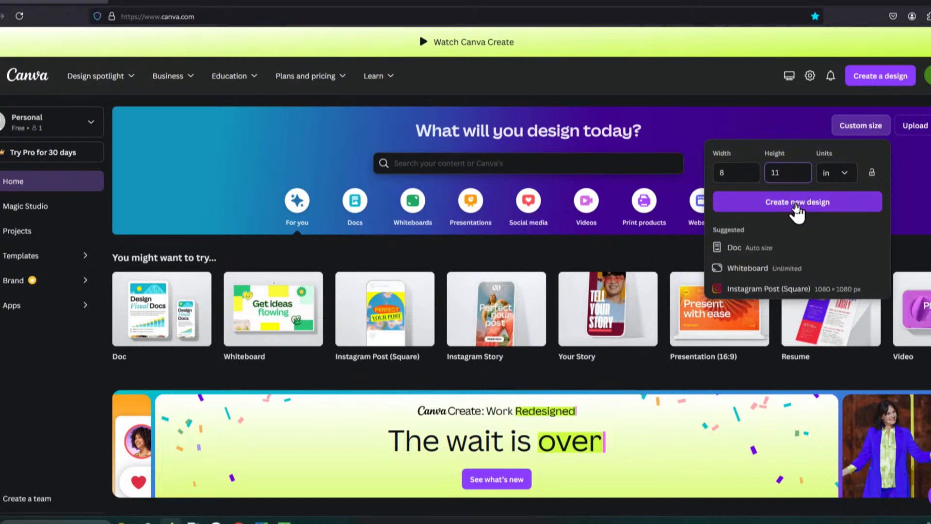
{"action": "left_click", "coordinate": [796, 204]}
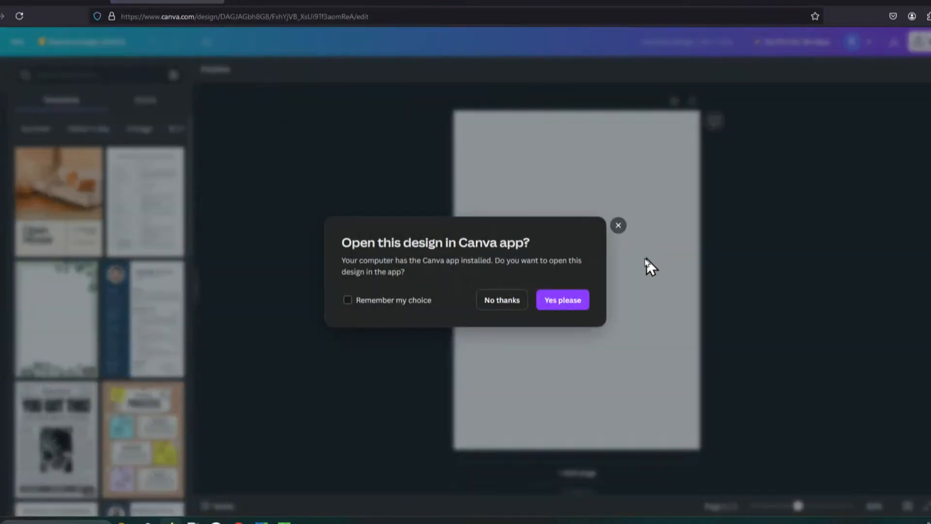
{"action": "left_click", "coordinate": [502, 300]}
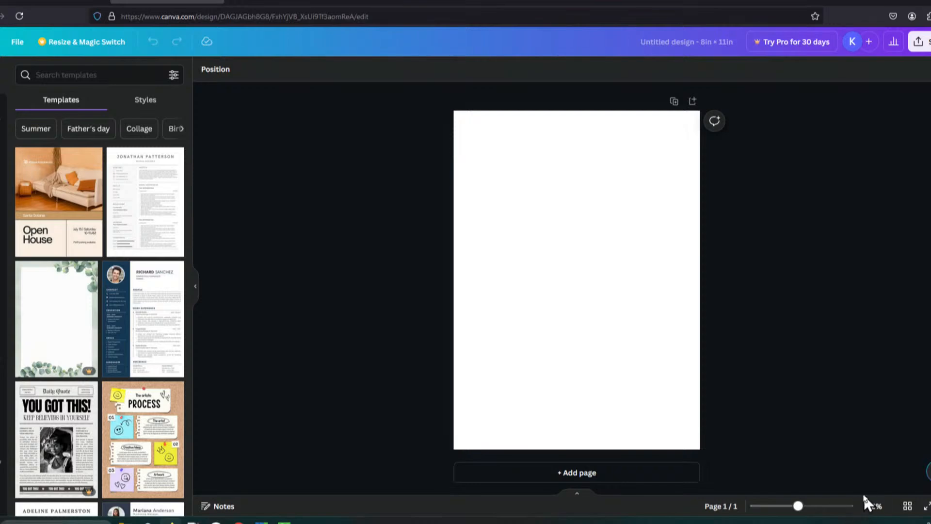
Step: Show rulers and guides on the design
{"action": "left_click", "coordinate": [836, 506]}
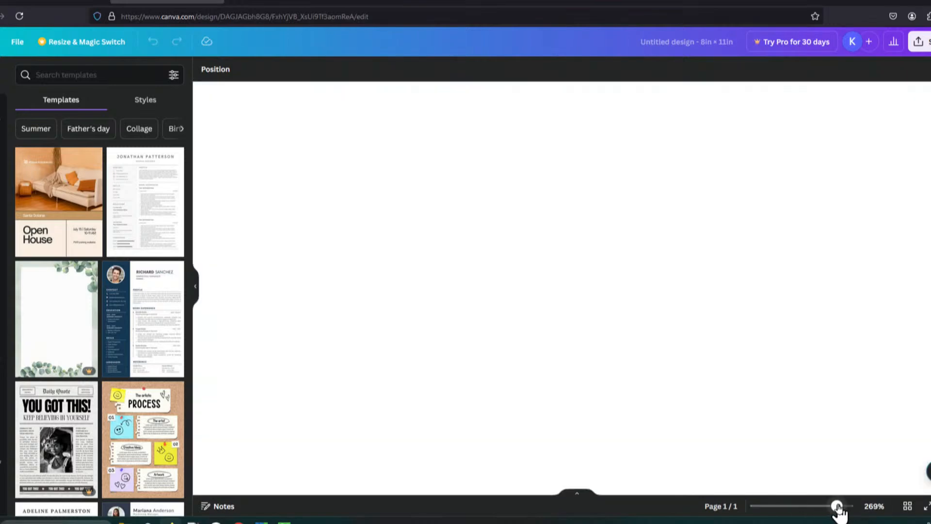
{"action": "left_click_drag", "start_coordinate": [838, 507], "coordinate": [802, 507]}
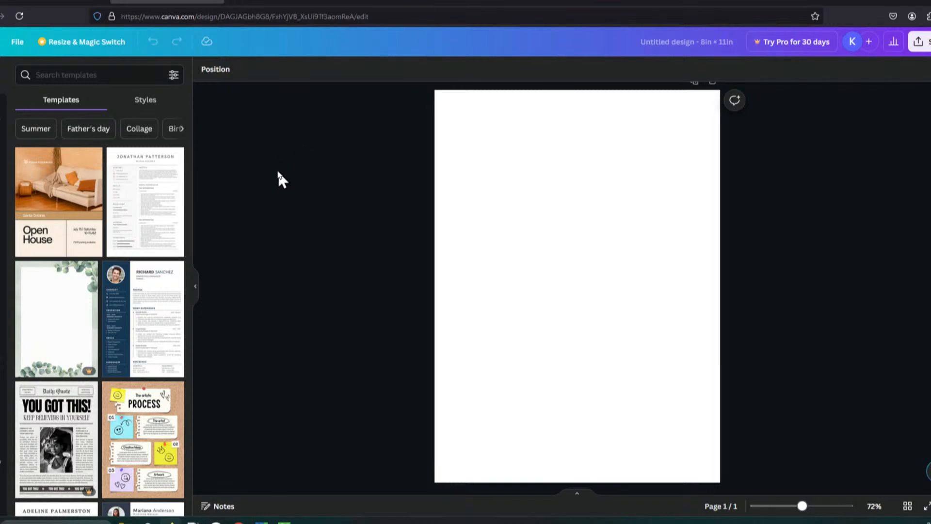
{"action": "left_click", "coordinate": [17, 43]}
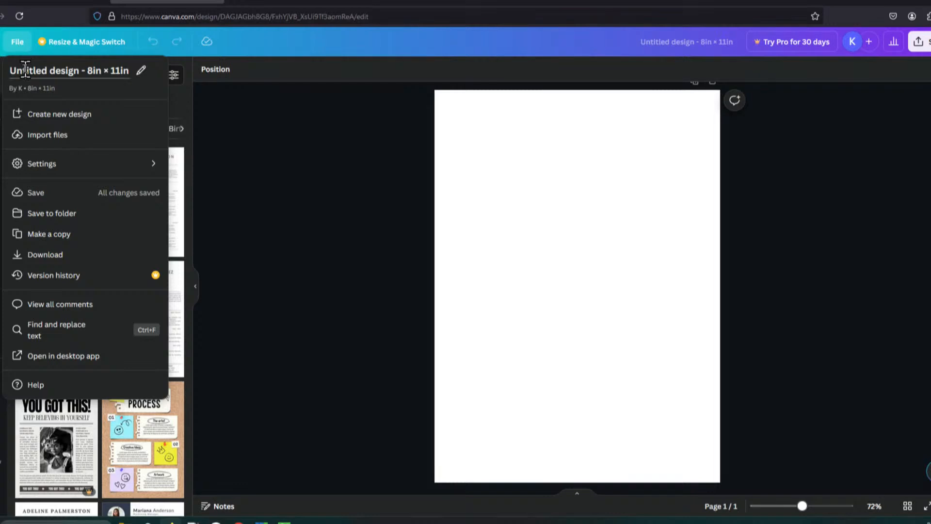
{"action": "left_click", "coordinate": [120, 166]}
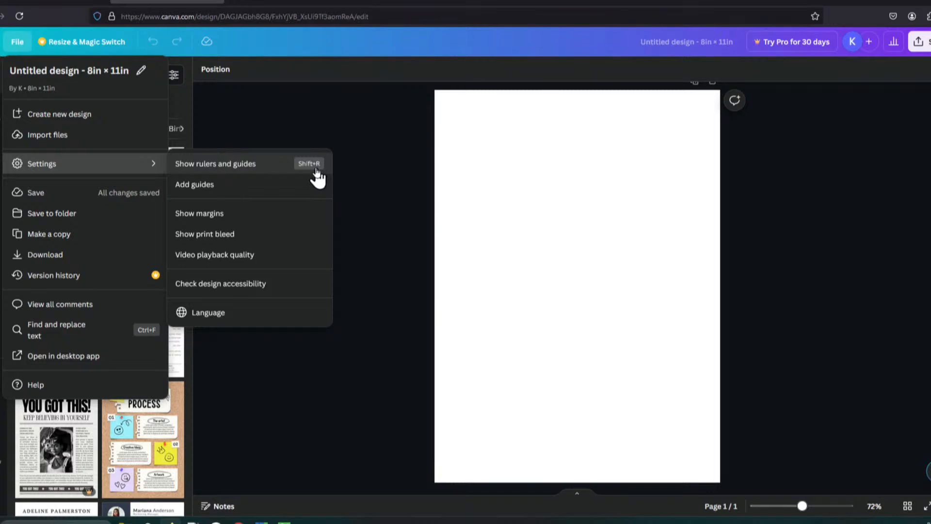
{"action": "left_click", "coordinate": [252, 165]}
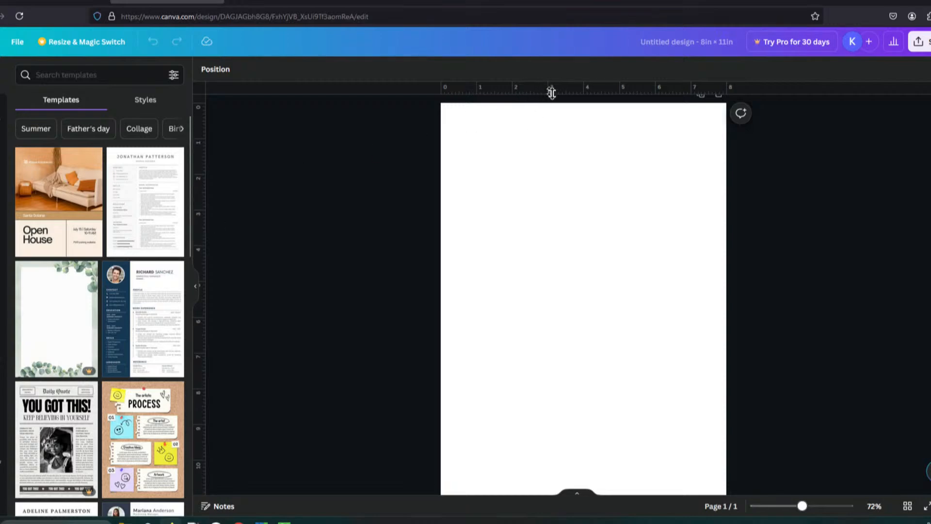
Step: Add a horizontal guide about 1 in from the top and a vertical guide at about 4.1 in
{"action": "left_click_drag", "start_coordinate": [532, 95], "coordinate": [527, 289]}
{"action": "left_click_drag", "start_coordinate": [530, 254], "coordinate": [549, 139]}
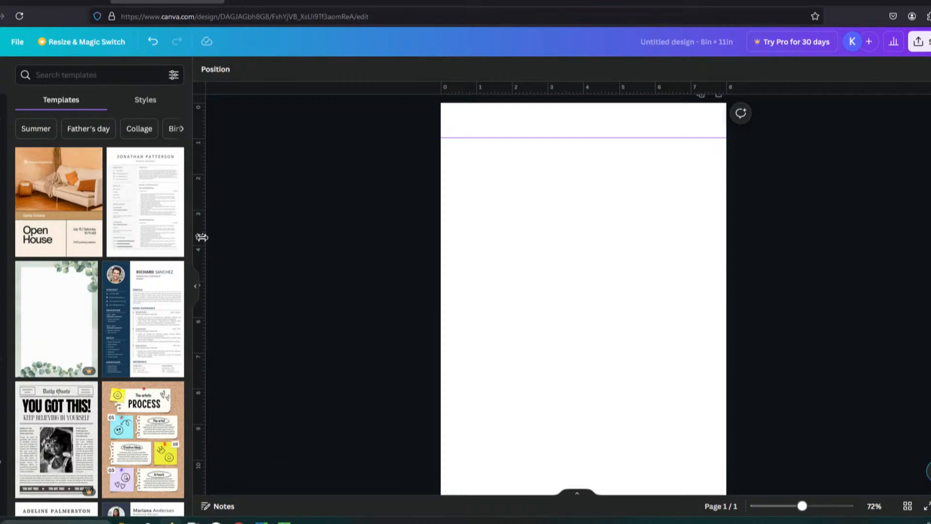
{"action": "left_click_drag", "start_coordinate": [202, 237], "coordinate": [593, 255]}
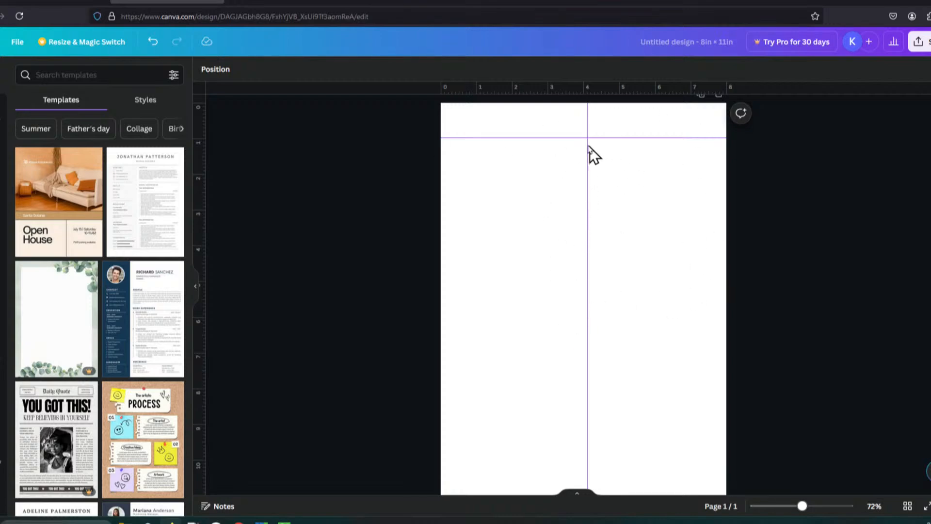
Step: Add a square frame below the horizontal guide, fitted between the page's left edge and the vertical guide
{"action": "left_click", "coordinate": [1, 112]}
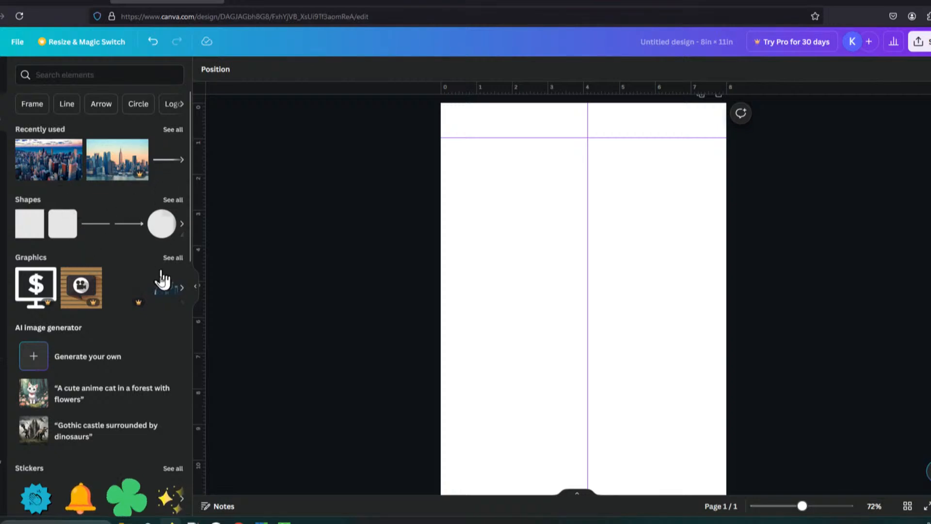
{"action": "left_click", "coordinate": [95, 396]}
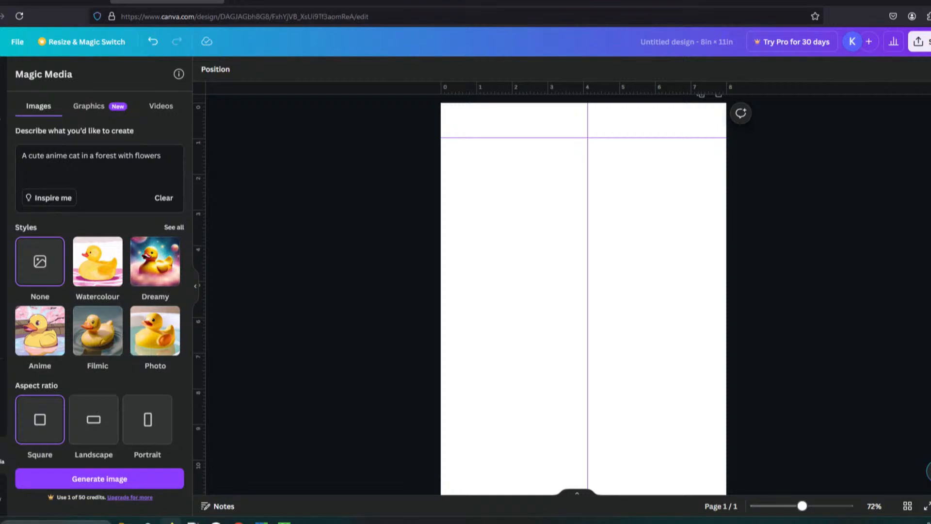
{"action": "left_click", "coordinate": [1, 117]}
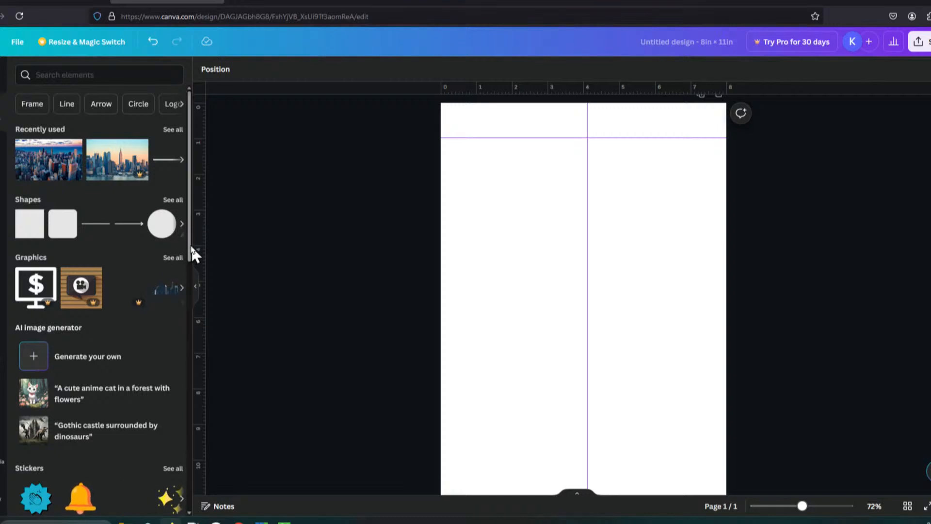
{"action": "left_click_drag", "start_coordinate": [190, 244], "coordinate": [198, 505]}
{"action": "left_click_drag", "start_coordinate": [32, 377], "coordinate": [461, 201]}
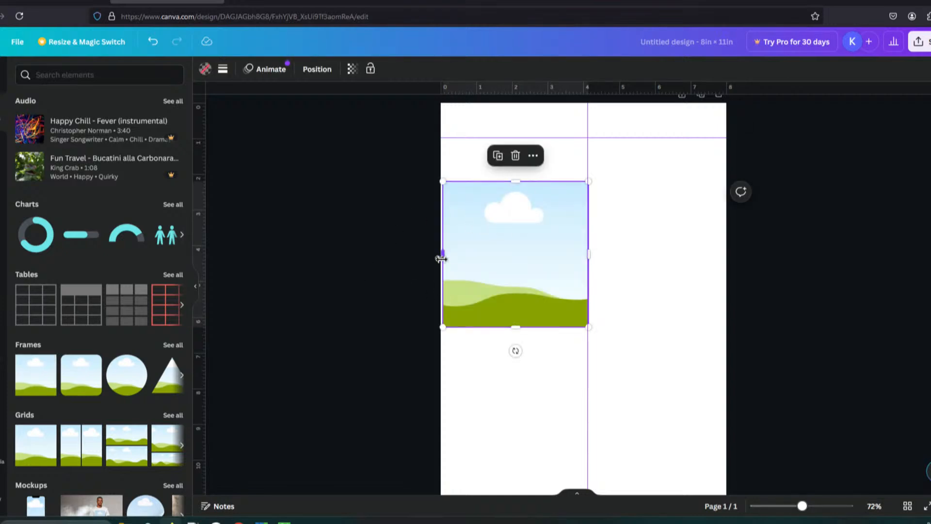
{"action": "left_click_drag", "start_coordinate": [443, 257], "coordinate": [441, 255]}
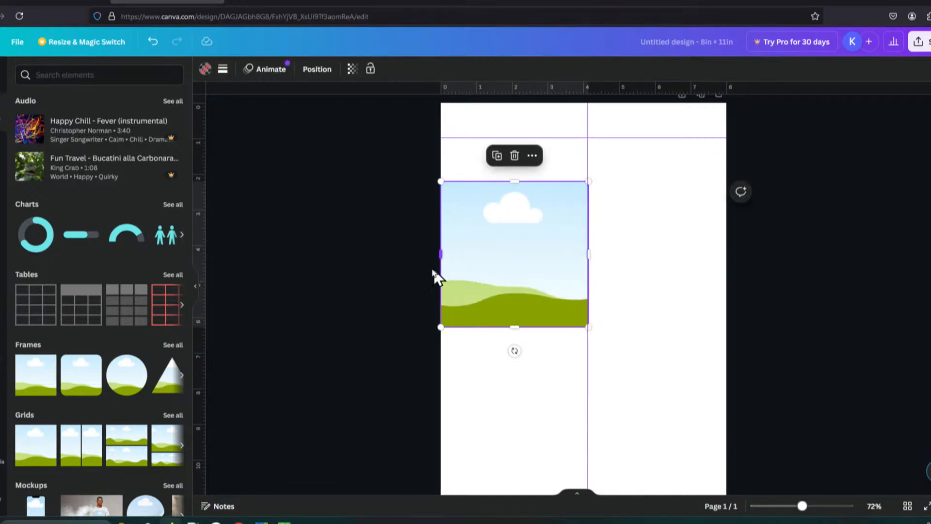
{"action": "left_click", "coordinate": [426, 301]}
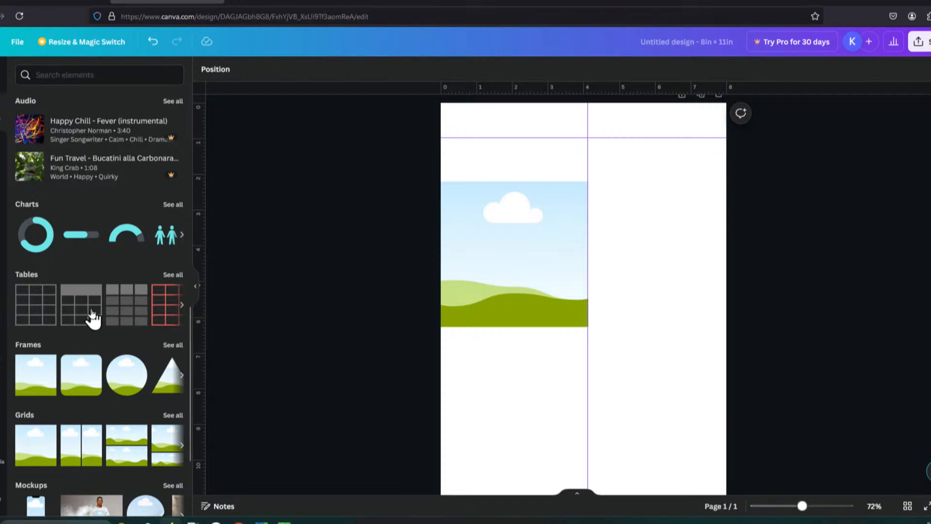
Step: Add a table right of the vertical guide below the frame's top and stretch it to the page's right edge
{"action": "left_click_drag", "start_coordinate": [94, 318], "coordinate": [587, 226]}
{"action": "left_click_drag", "start_coordinate": [665, 252], "coordinate": [648, 370]}
{"action": "left_click", "coordinate": [677, 357]}
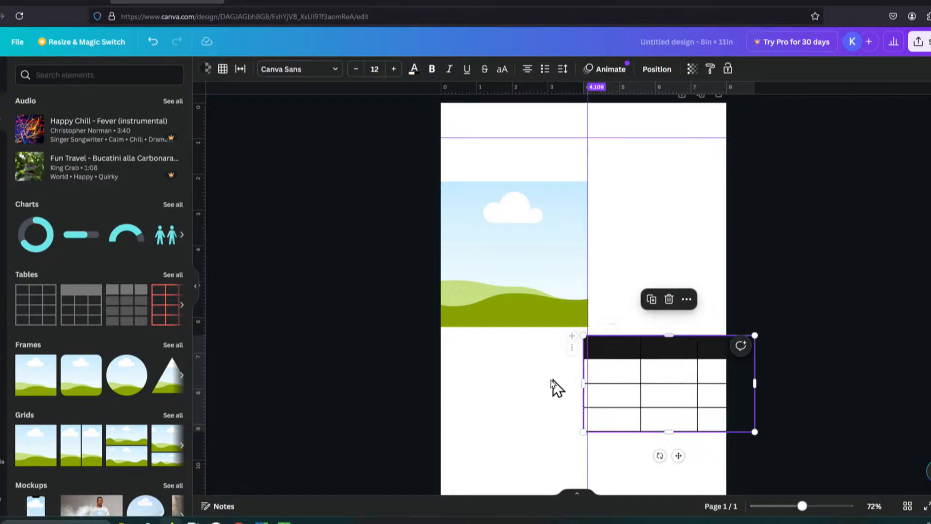
{"action": "mouse_move", "coordinate": [633, 359]}
{"action": "left_mouse_down"}
{"action": "mouse_move", "coordinate": [650, 343]}
{"action": "mouse_move", "coordinate": [633, 345]}
{"action": "left_mouse_up"}
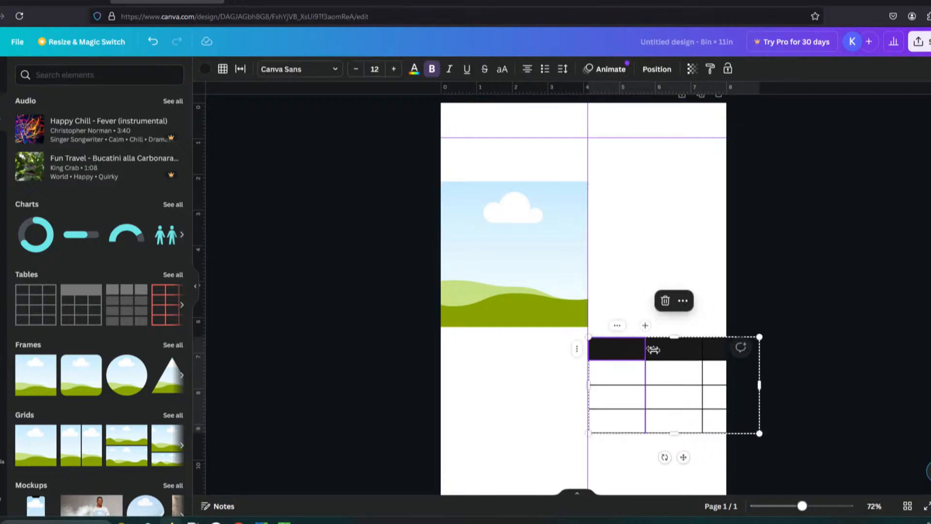
{"action": "left_click_drag", "start_coordinate": [760, 337], "coordinate": [729, 341]}
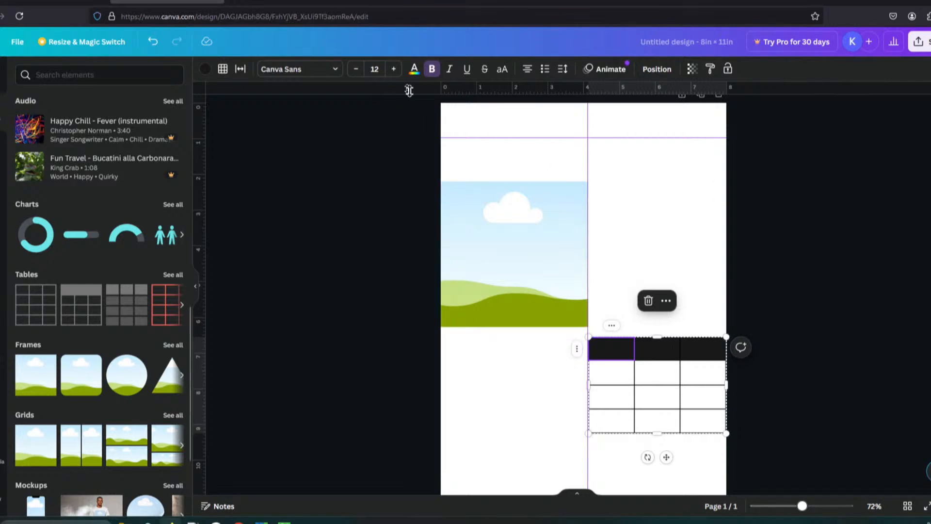
Step: Align the table's top with the frame's bottom and fit it between the vertical guide and the page's right edge
{"action": "left_click_drag", "start_coordinate": [409, 91], "coordinate": [526, 329]}
{"action": "left_click_drag", "start_coordinate": [646, 357], "coordinate": [645, 341]}
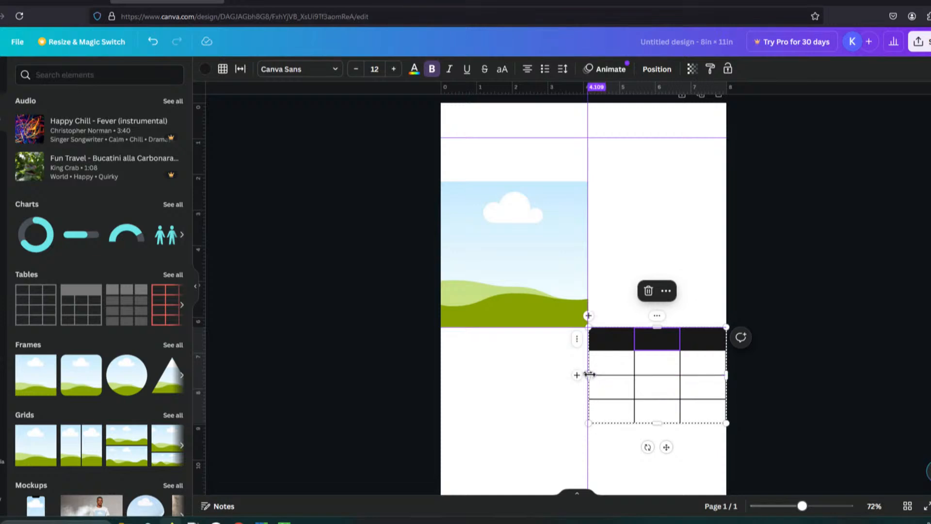
{"action": "left_click_drag", "start_coordinate": [589, 373], "coordinate": [609, 367]}
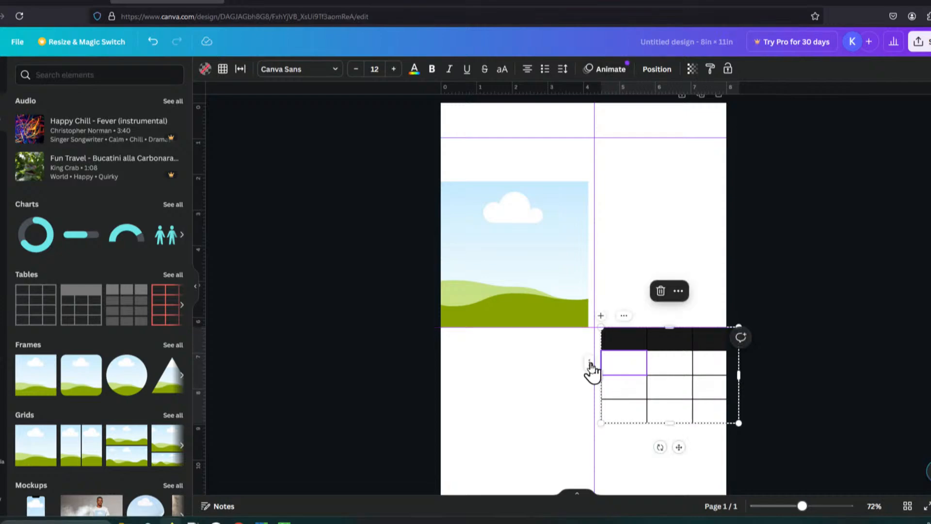
{"action": "right_click", "coordinate": [591, 370]}
{"action": "left_click", "coordinate": [575, 388]}
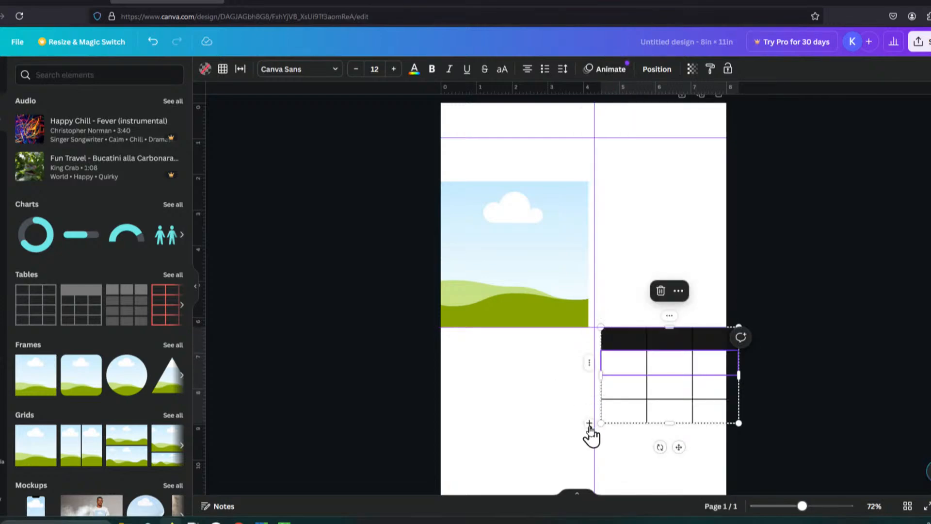
{"action": "left_click_drag", "start_coordinate": [591, 428], "coordinate": [593, 422]}
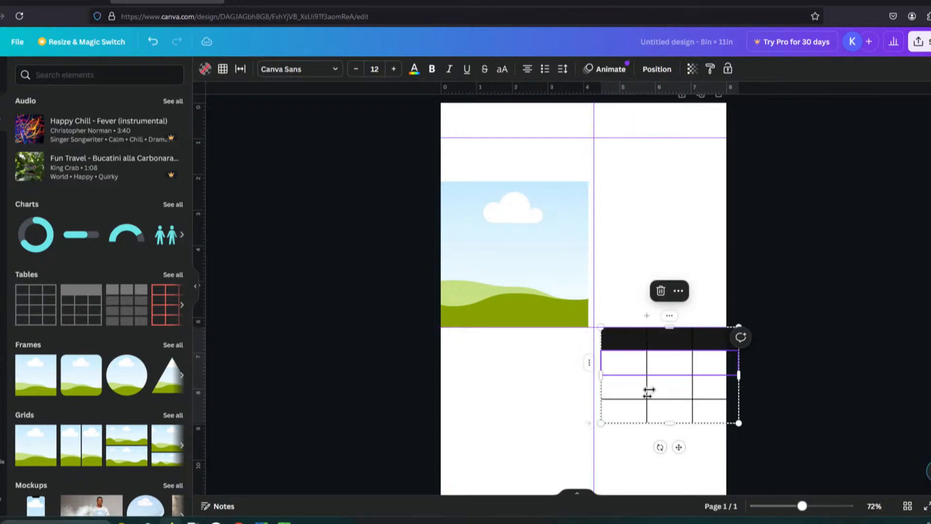
{"action": "mouse_move", "coordinate": [646, 340]}
{"action": "left_mouse_down"}
{"action": "mouse_move", "coordinate": [626, 347]}
{"action": "mouse_move", "coordinate": [653, 346]}
{"action": "mouse_move", "coordinate": [665, 360]}
{"action": "mouse_move", "coordinate": [665, 338]}
{"action": "left_mouse_up"}
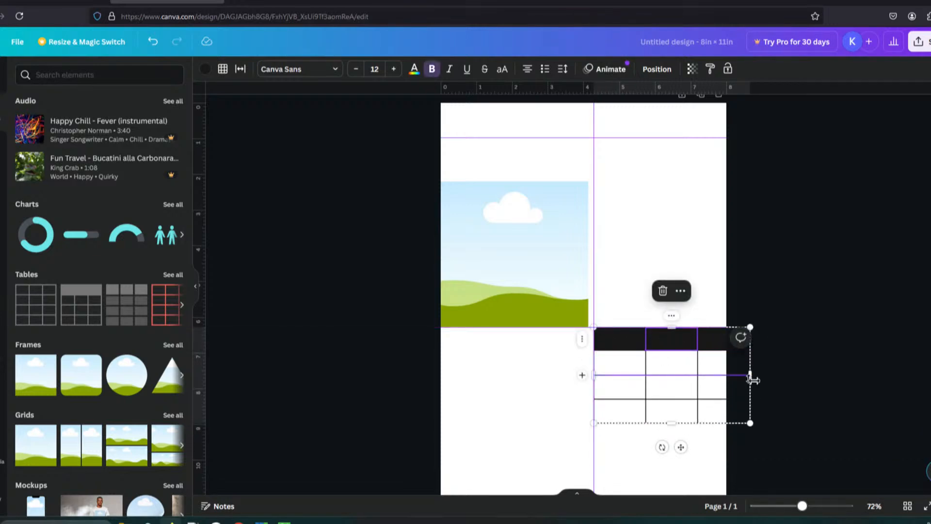
{"action": "left_click_drag", "start_coordinate": [753, 377], "coordinate": [726, 374]}
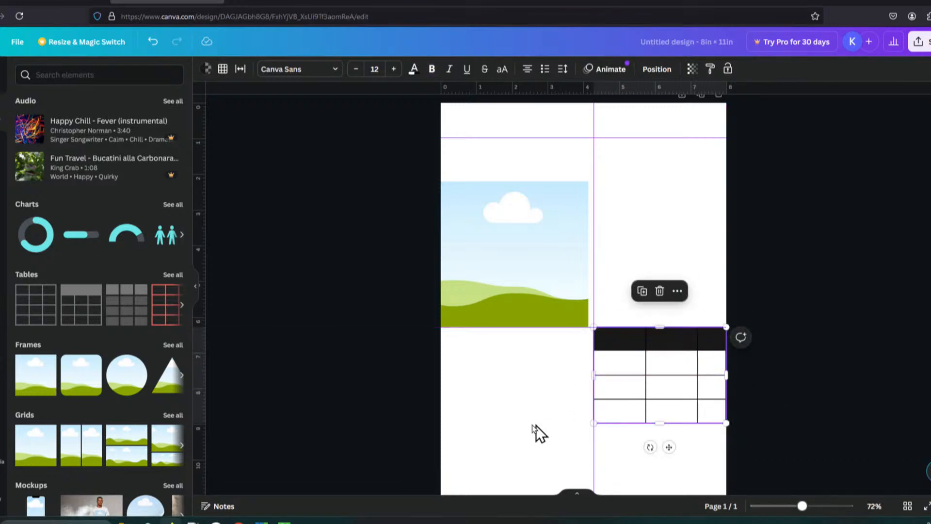
Step: Clear all guides from the page
{"action": "left_click", "coordinate": [608, 451]}
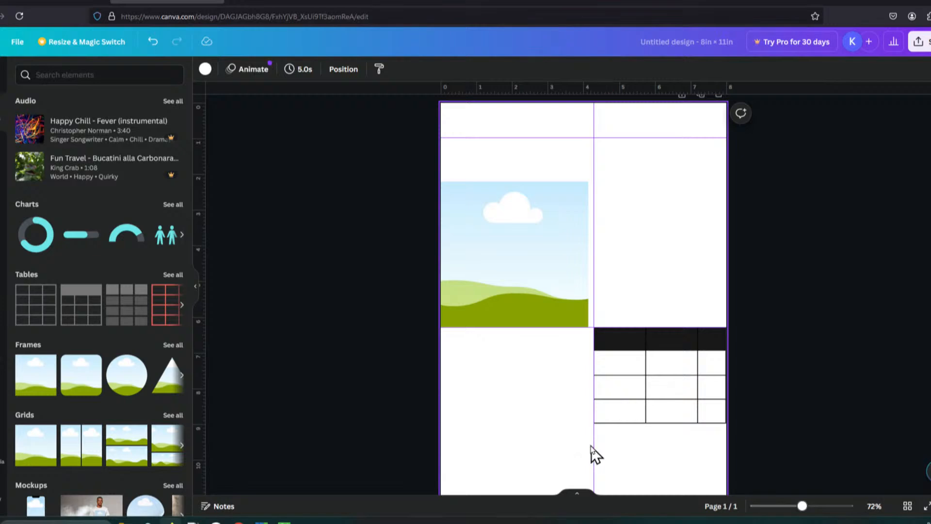
{"action": "left_click", "coordinate": [597, 444]}
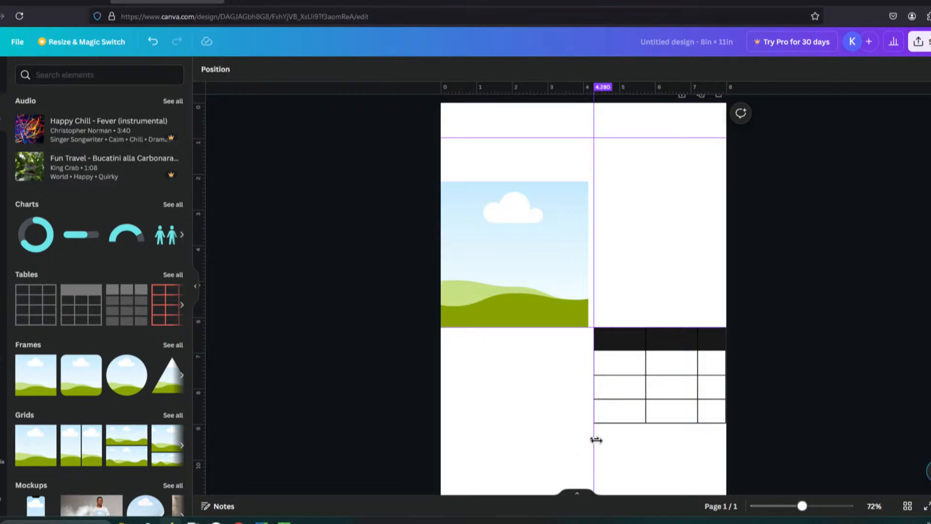
{"action": "left_click_drag", "start_coordinate": [596, 440], "coordinate": [584, 442]}
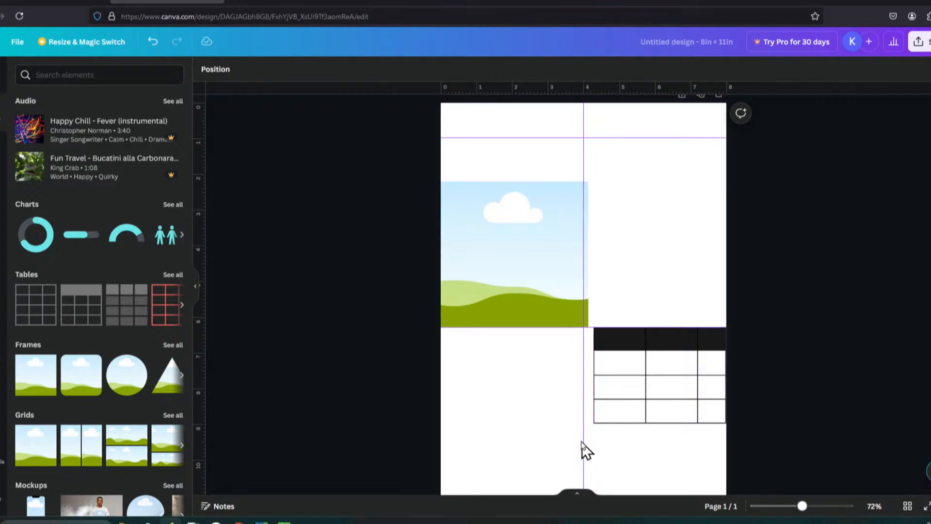
{"action": "right_click", "coordinate": [543, 410]}
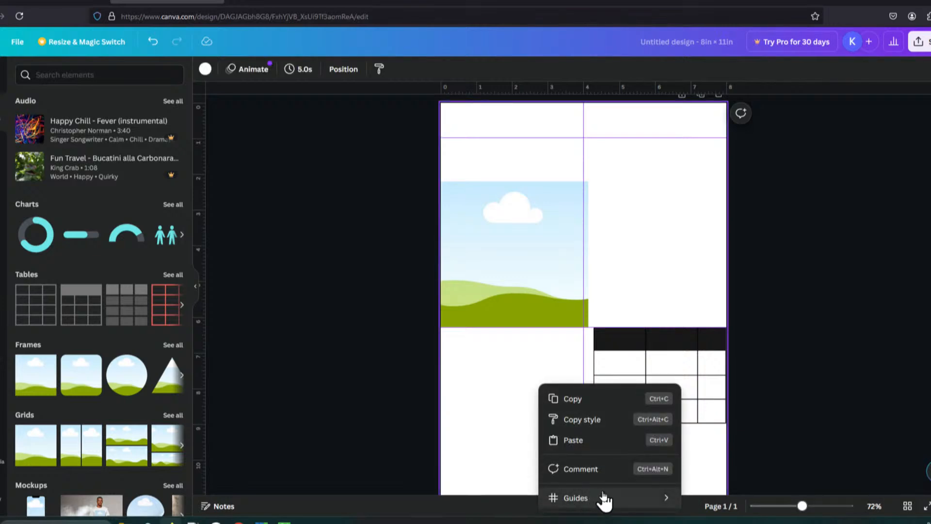
{"action": "mouse_move", "coordinate": [604, 499]}
{"action": "left_click", "coordinate": [741, 479]}
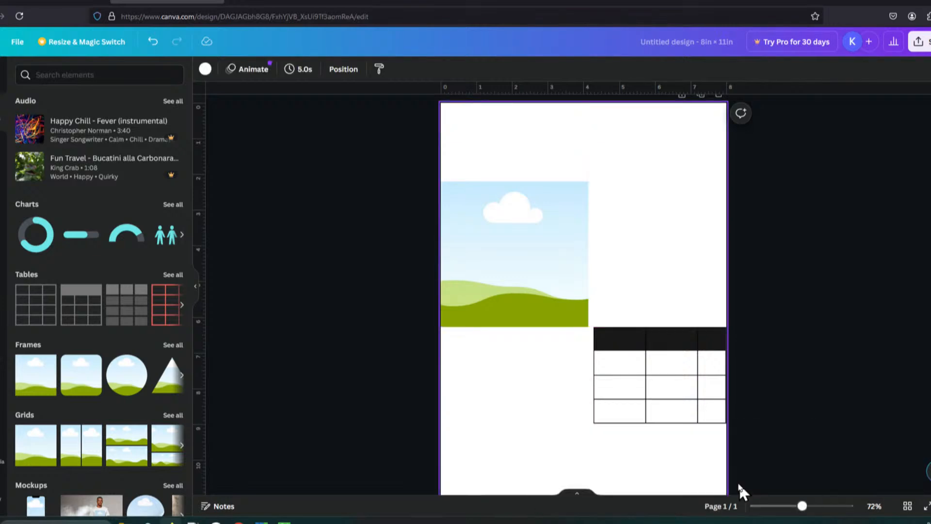
Step: Add horizontal guides along the frame's top and bottom edges
{"action": "left_click_drag", "start_coordinate": [565, 90], "coordinate": [577, 181]}
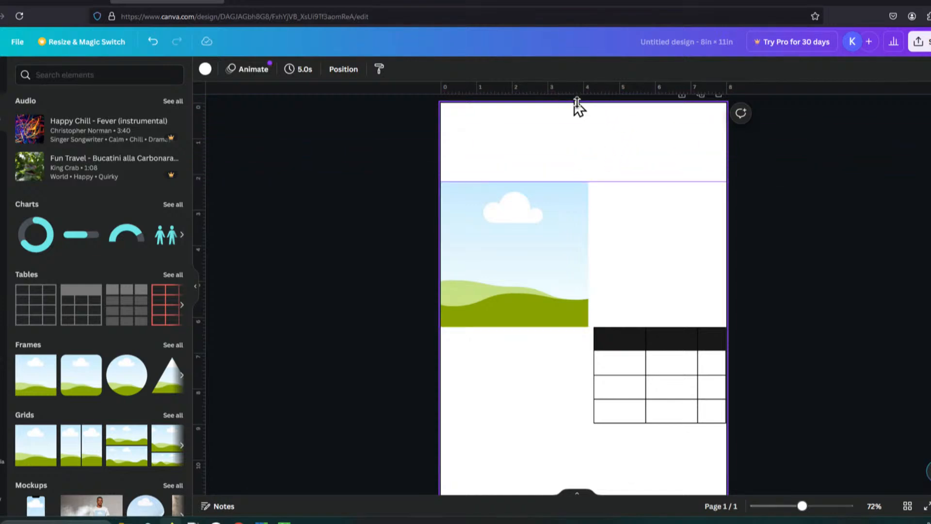
{"action": "left_click_drag", "start_coordinate": [577, 103], "coordinate": [659, 333]}
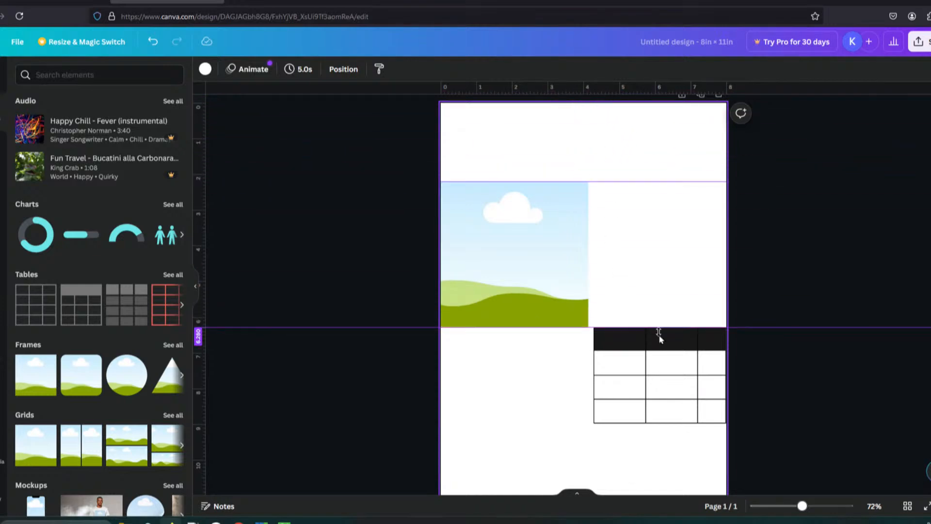
Step: Add a horizontal guide along the table's bottom edge
{"action": "right_click", "coordinate": [524, 425]}
{"action": "left_click", "coordinate": [507, 368]}
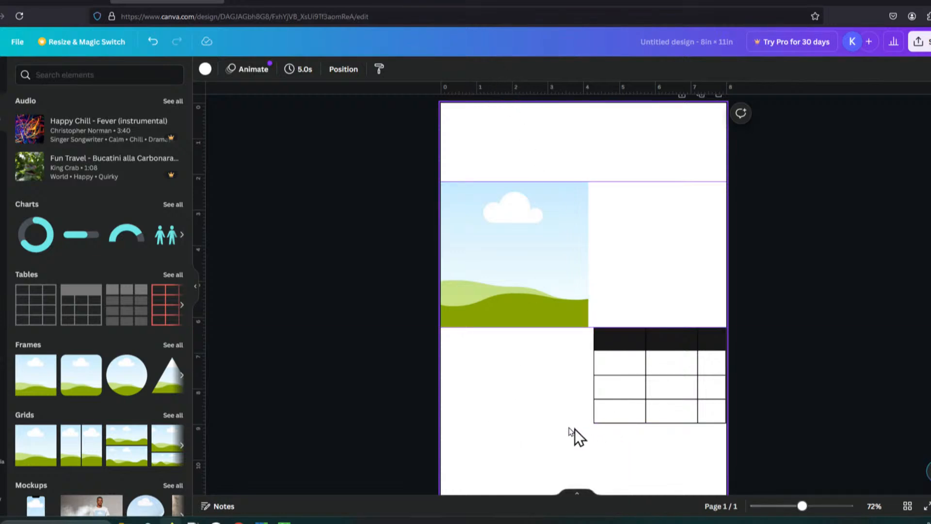
{"action": "right_click", "coordinate": [561, 422]}
{"action": "mouse_move", "coordinate": [640, 502]}
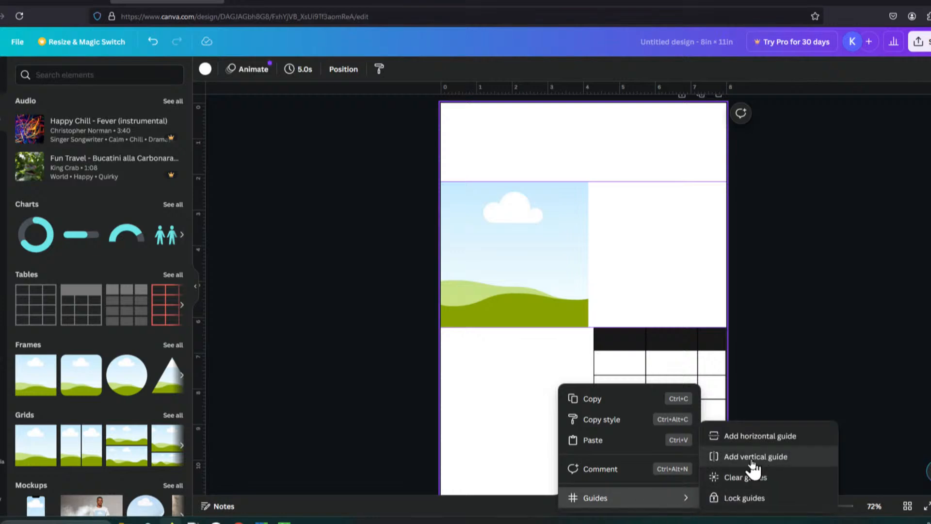
{"action": "left_click", "coordinate": [755, 437]}
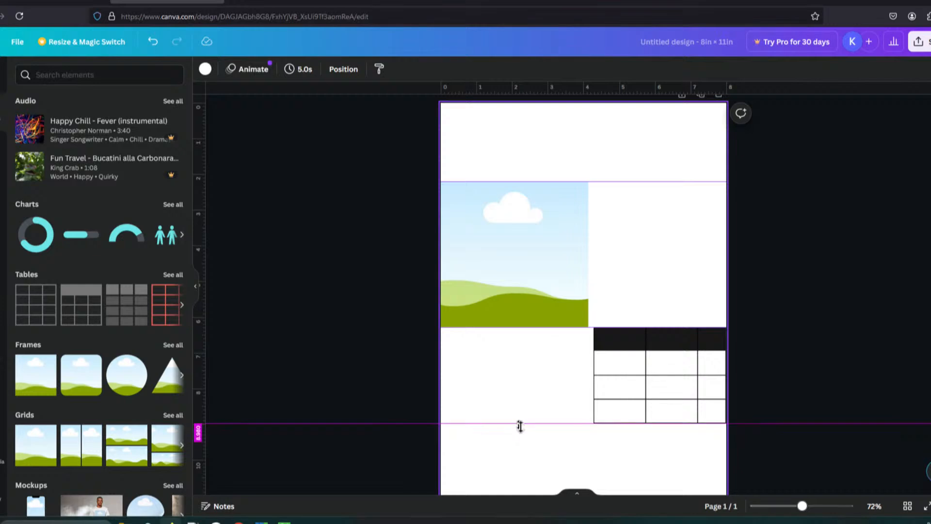
{"action": "right_click", "coordinate": [609, 470]}
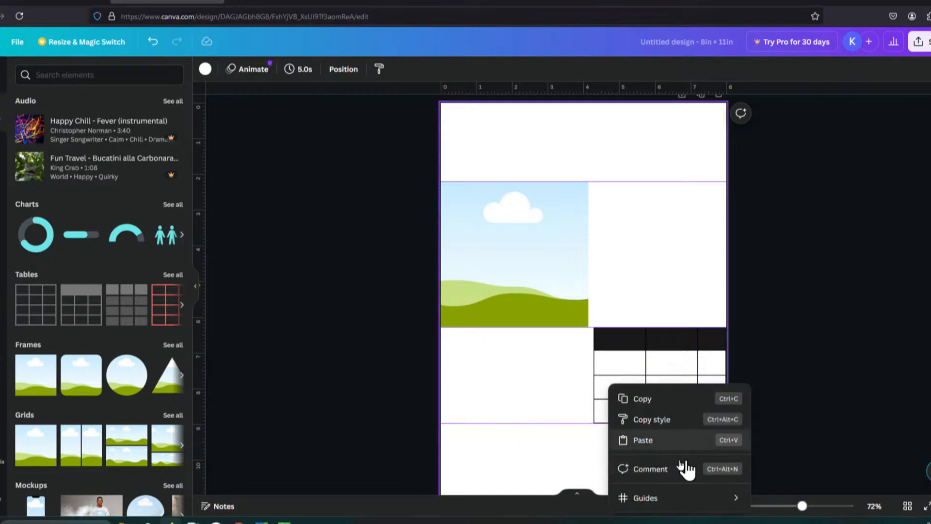
{"action": "mouse_move", "coordinate": [749, 493]}
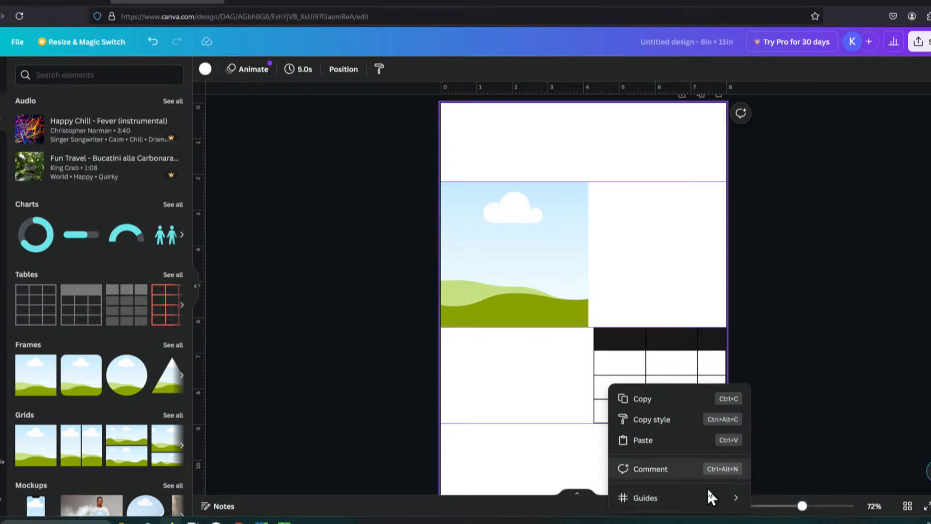
{"action": "mouse_move", "coordinate": [713, 504]}
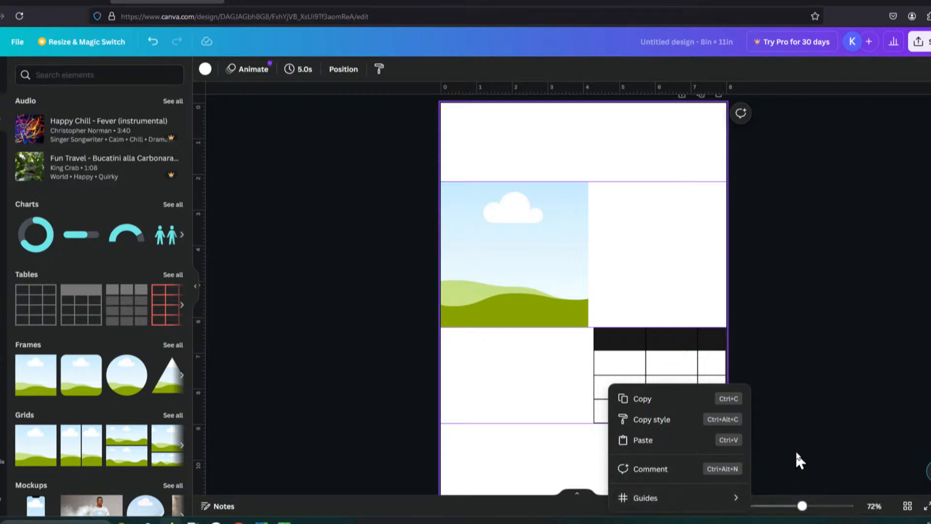
{"action": "left_click", "coordinate": [544, 160]}
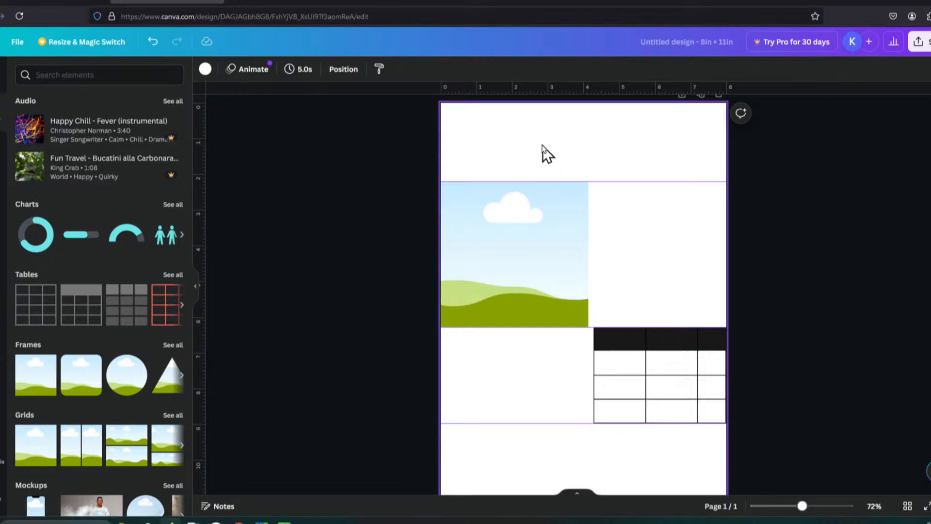
Step: Add a vertical guide, move it to the frame's right edge at about 4.136 in, and align the table's left edge with it
{"action": "right_click", "coordinate": [546, 155]}
{"action": "mouse_move", "coordinate": [624, 263]}
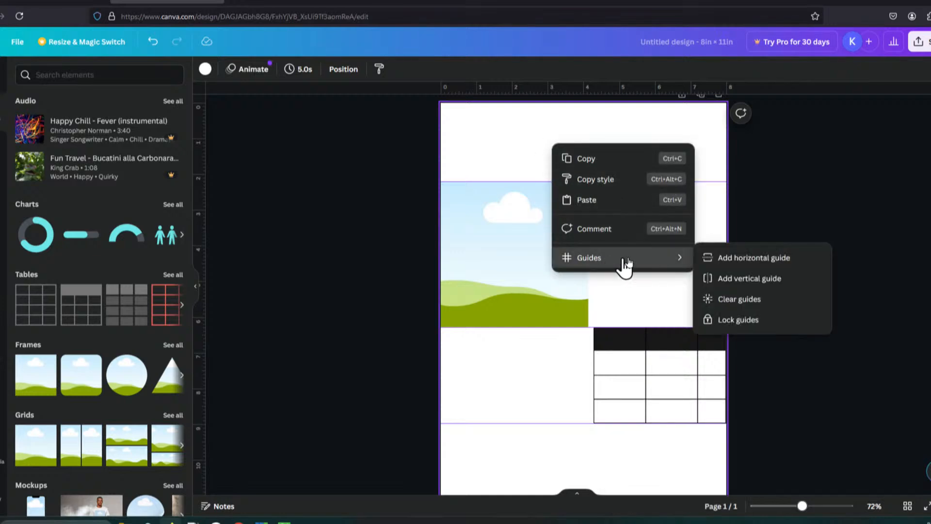
{"action": "left_click", "coordinate": [779, 286]}
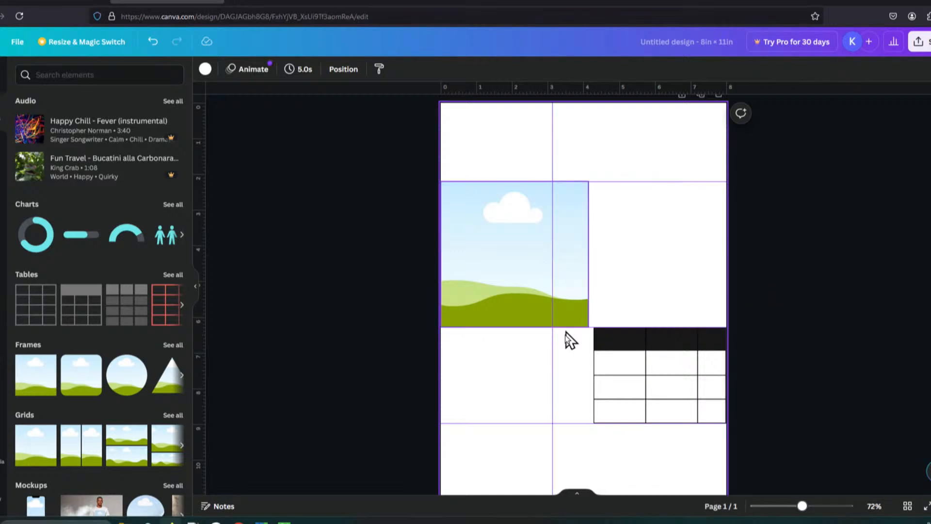
{"action": "left_click_drag", "start_coordinate": [560, 368], "coordinate": [586, 367]}
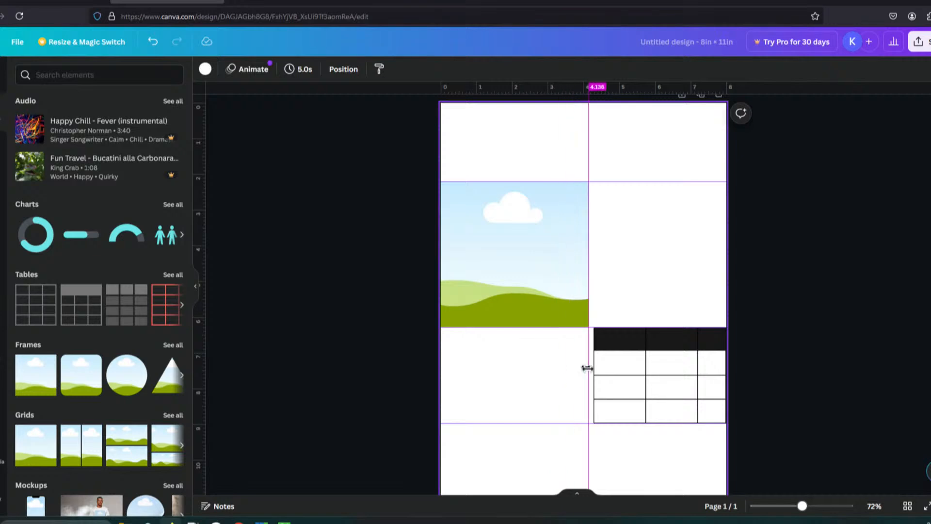
{"action": "left_click_drag", "start_coordinate": [638, 339], "coordinate": [628, 336]}
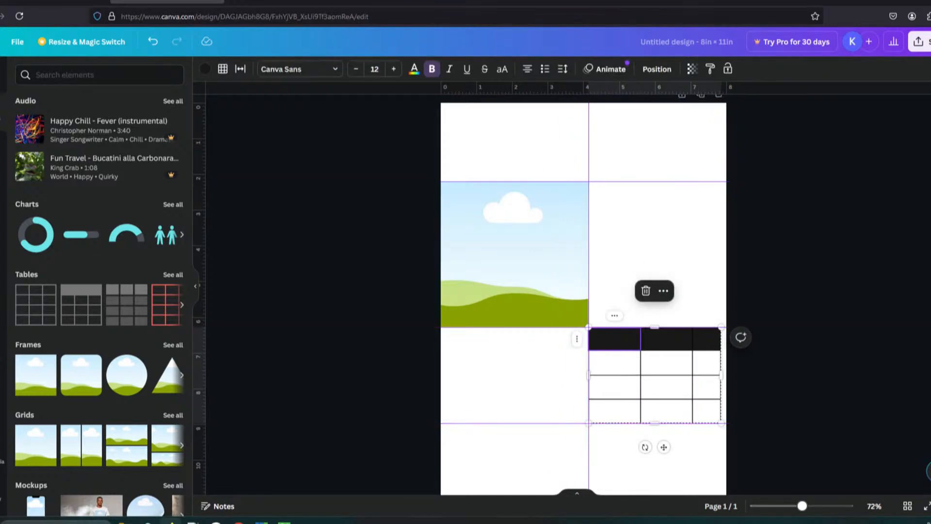
{"action": "left_click", "coordinate": [499, 482]}
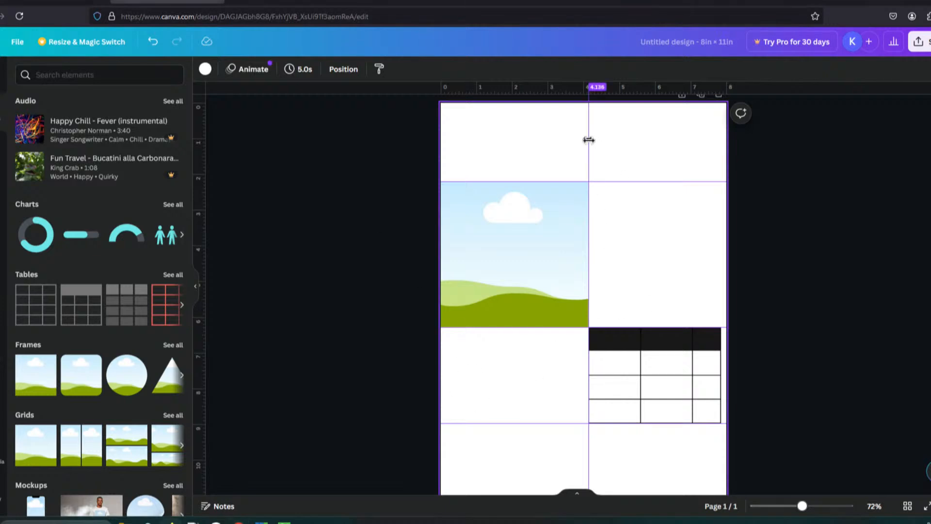
Step: Remove all guides from the page
{"action": "left_click_drag", "start_coordinate": [589, 140], "coordinate": [16, 184]}
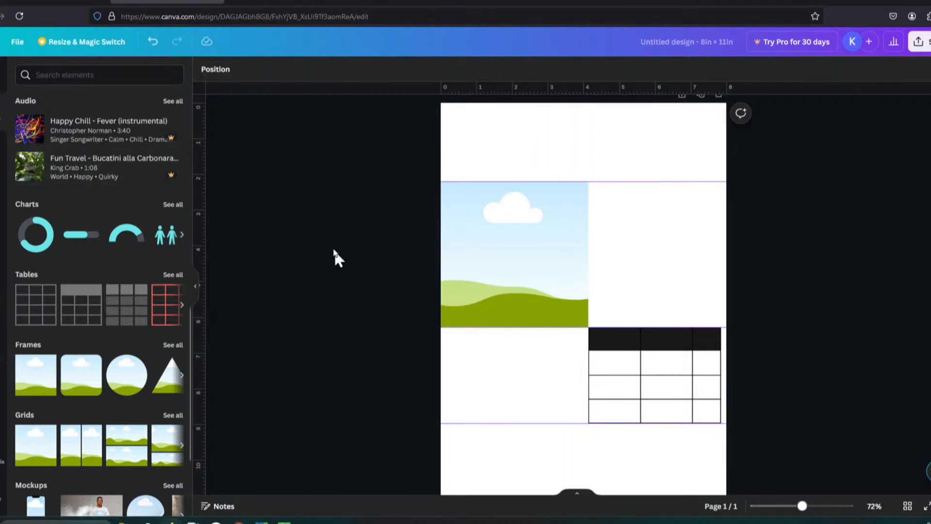
{"action": "left_click_drag", "start_coordinate": [659, 183], "coordinate": [688, 65]}
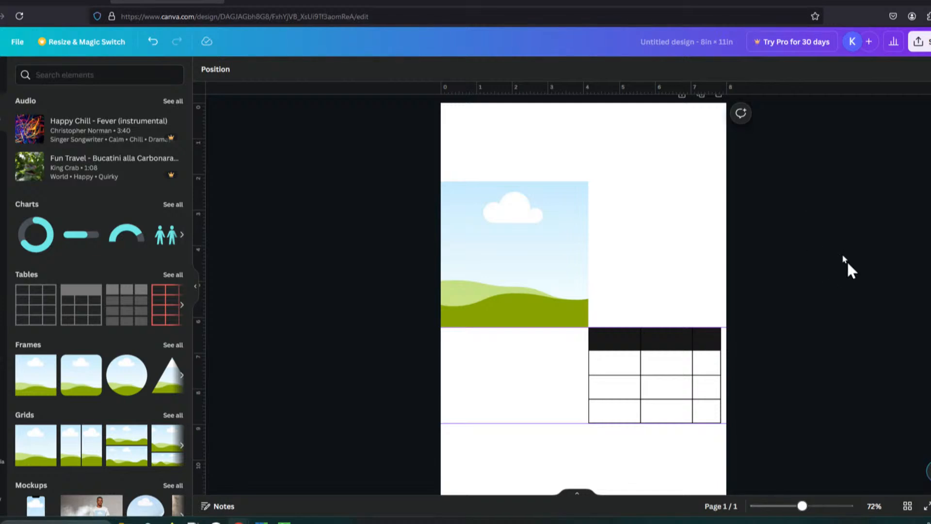
{"action": "right_click", "coordinate": [645, 230]}
{"action": "mouse_move", "coordinate": [717, 341]}
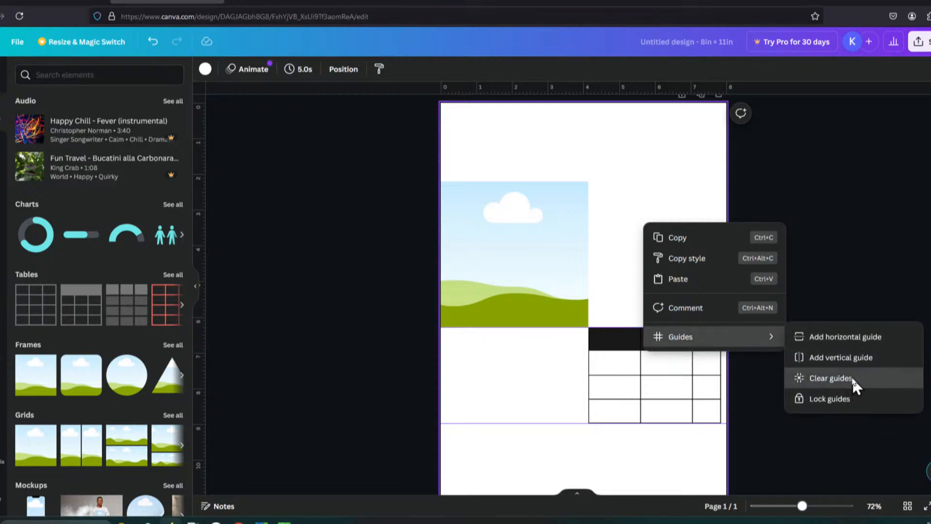
{"action": "left_click", "coordinate": [830, 378]}
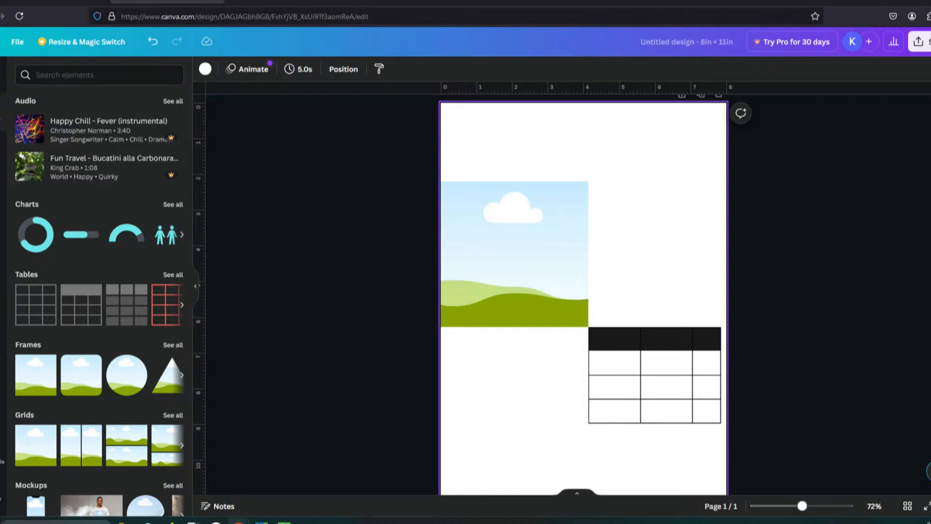
{"action": "left_click", "coordinate": [17, 43]}
{"action": "mouse_move", "coordinate": [143, 167]}
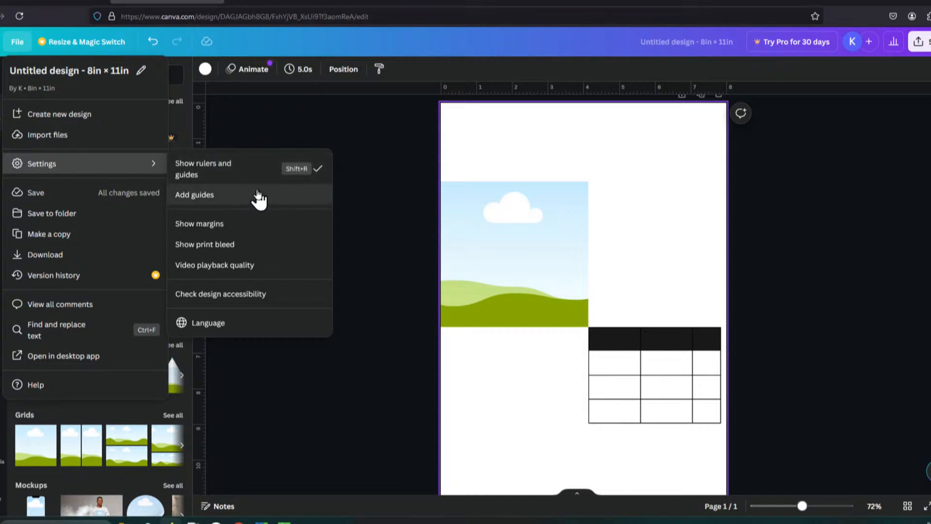
{"action": "left_click", "coordinate": [212, 197]}
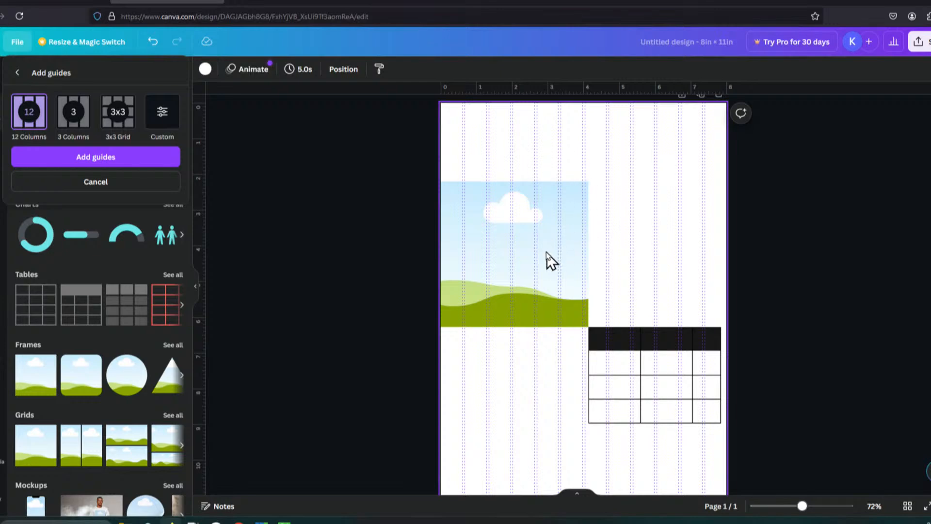
{"action": "left_click", "coordinate": [575, 289]}
{"action": "left_click", "coordinate": [562, 312]}
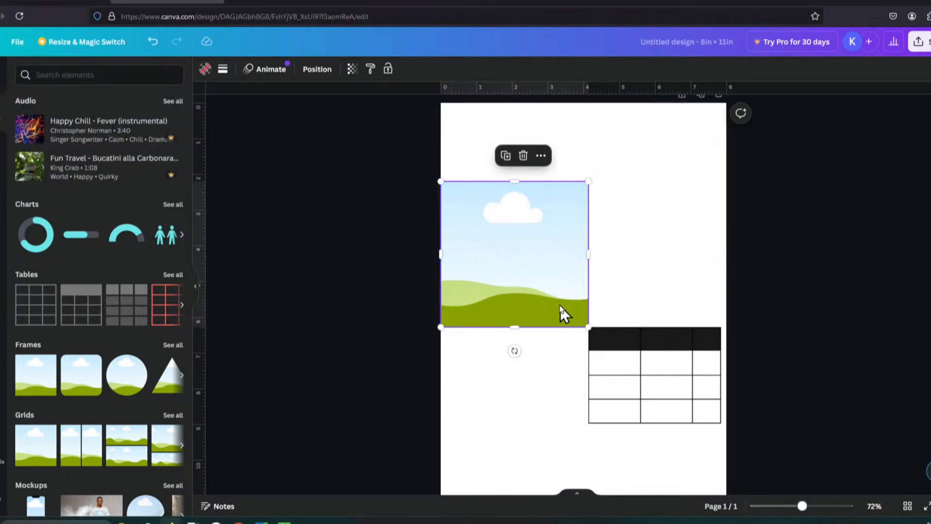
Step: Add 12 Columns layout guides to the page
{"action": "left_click", "coordinate": [15, 45]}
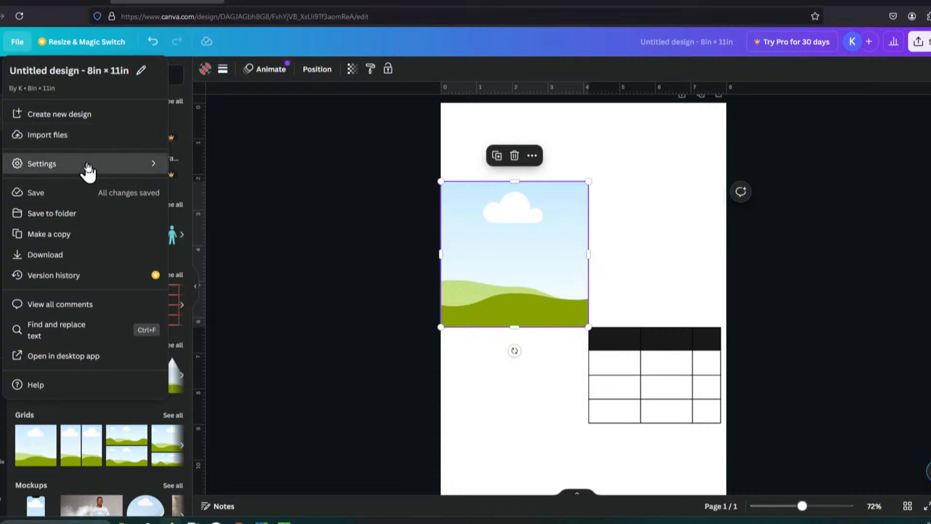
{"action": "left_click", "coordinate": [141, 164]}
{"action": "left_click", "coordinate": [269, 195]}
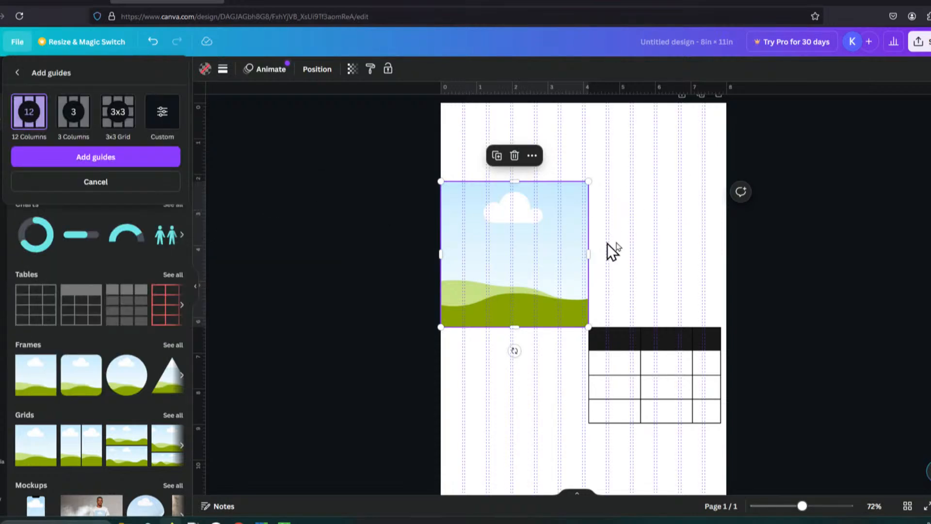
{"action": "left_click", "coordinate": [139, 156]}
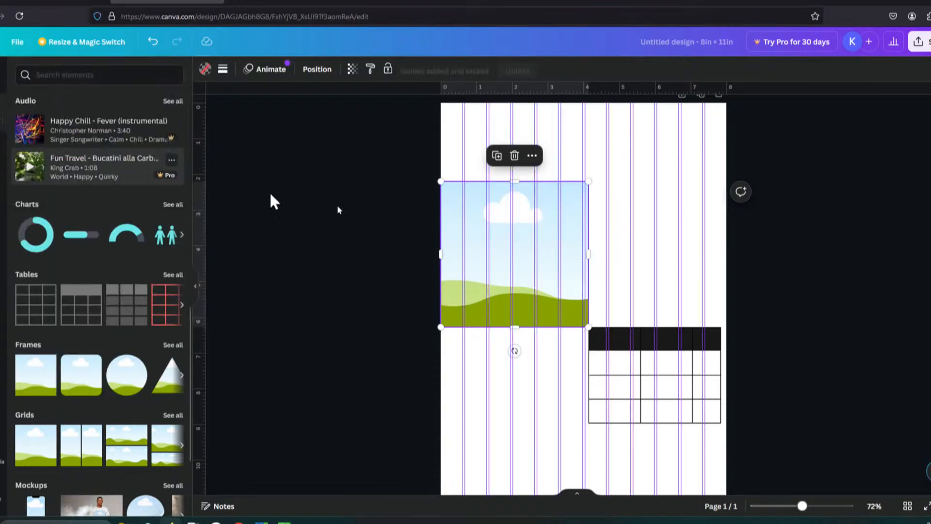
Step: Resize and reposition the image frame and the table so their edges snap to the column guides
{"action": "left_click_drag", "start_coordinate": [588, 326], "coordinate": [561, 300]}
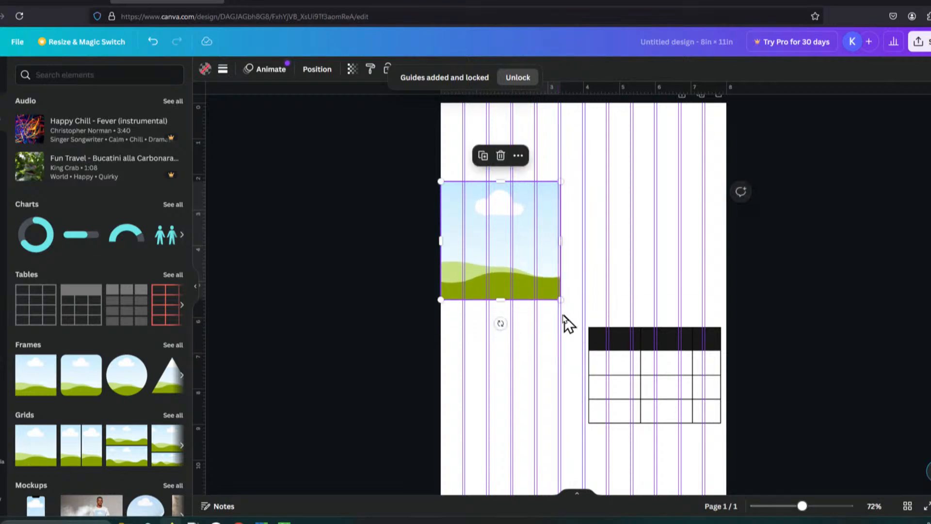
{"action": "mouse_move", "coordinate": [623, 338]}
{"action": "left_mouse_down"}
{"action": "mouse_move", "coordinate": [626, 310]}
{"action": "mouse_move", "coordinate": [617, 343]}
{"action": "left_mouse_up"}
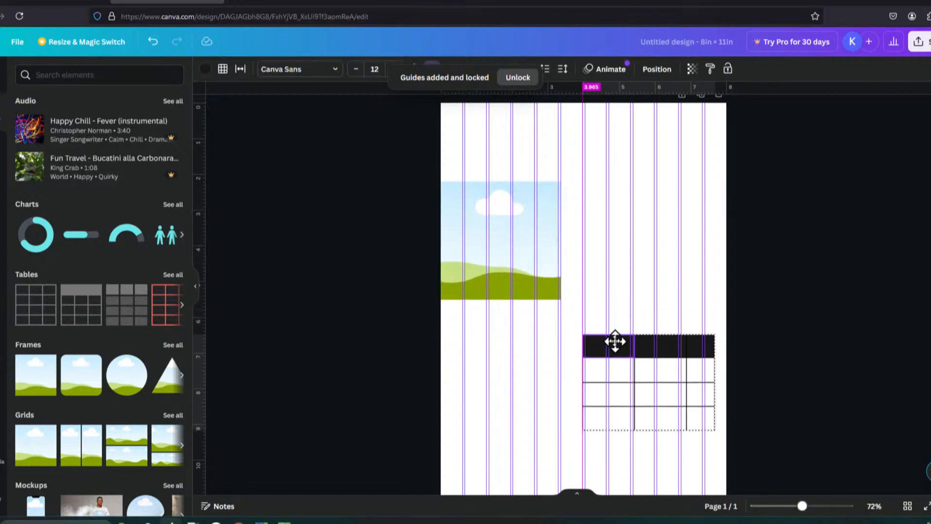
{"action": "left_click_drag", "start_coordinate": [715, 335], "coordinate": [680, 345]}
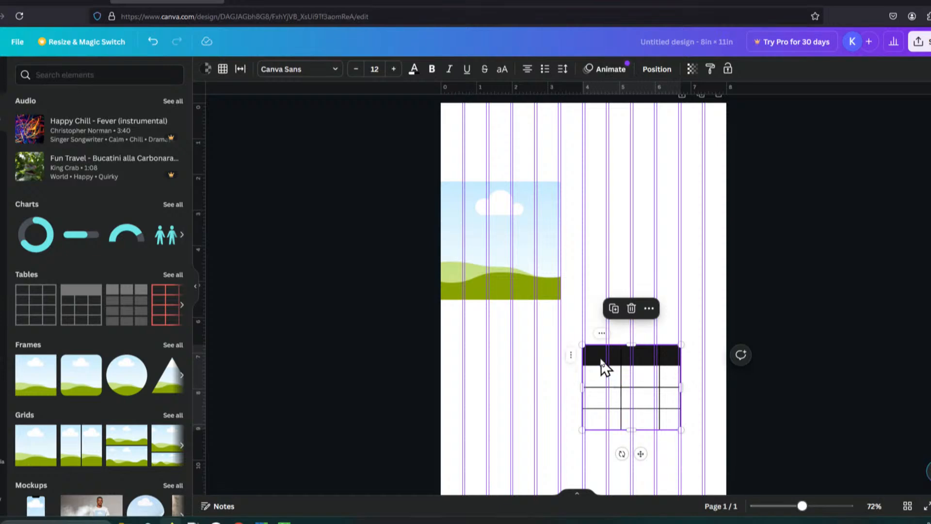
{"action": "mouse_move", "coordinate": [601, 367]}
{"action": "left_mouse_down"}
{"action": "mouse_move", "coordinate": [648, 341]}
{"action": "mouse_move", "coordinate": [588, 358]}
{"action": "left_mouse_up"}
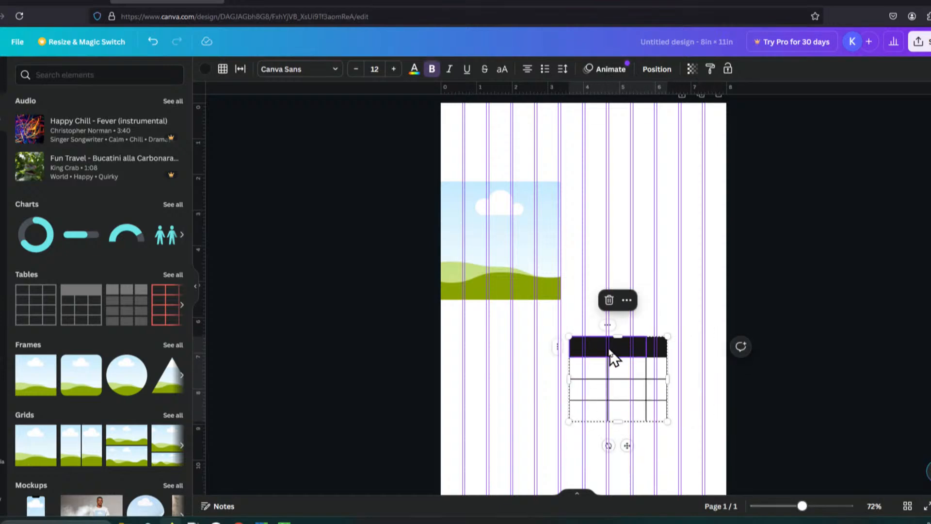
{"action": "left_click", "coordinate": [630, 359]}
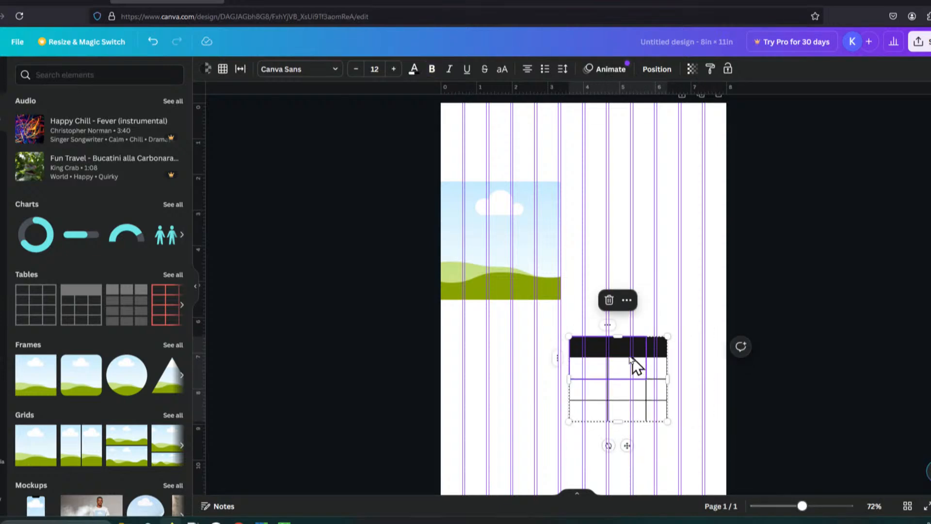
{"action": "left_click", "coordinate": [568, 370]}
{"action": "left_click", "coordinate": [492, 264]}
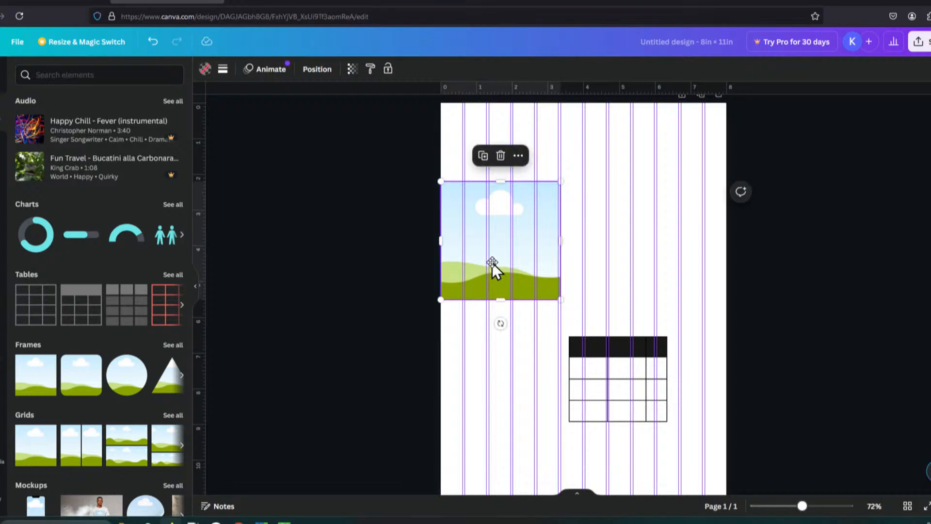
{"action": "mouse_move", "coordinate": [493, 264]}
{"action": "left_mouse_down"}
{"action": "mouse_move", "coordinate": [501, 296]}
{"action": "mouse_move", "coordinate": [487, 280]}
{"action": "left_mouse_up"}
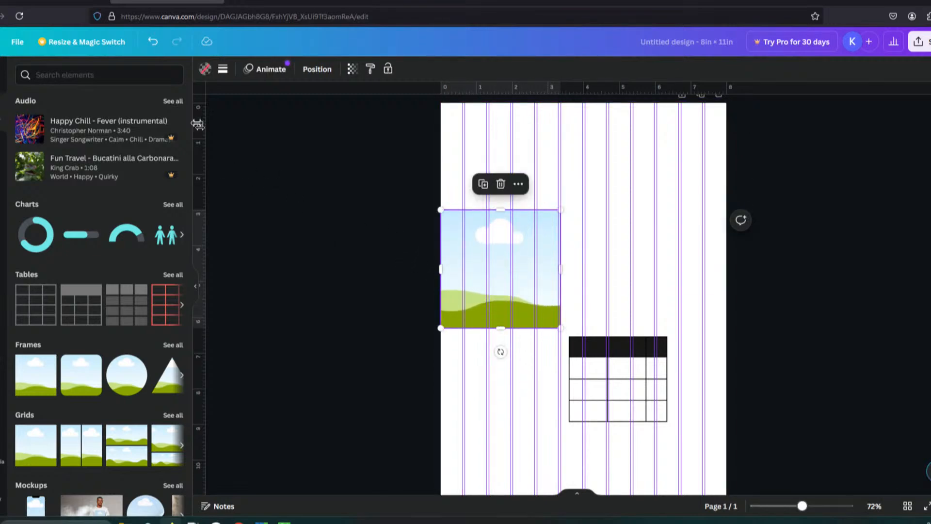
Step: Open the custom guide layout and set 8 columns with a 0.25 in gap and 0.25 in margin
{"action": "left_click", "coordinate": [17, 43]}
{"action": "mouse_move", "coordinate": [125, 170]}
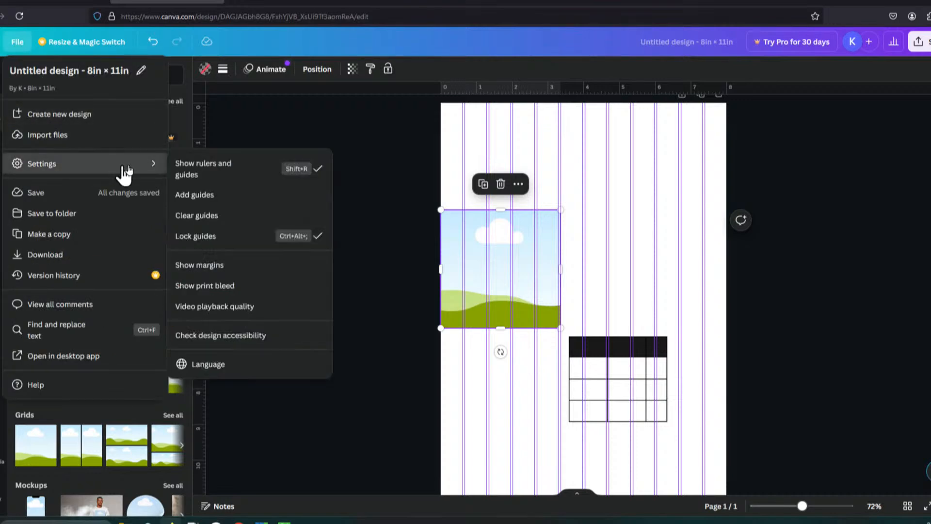
{"action": "left_click", "coordinate": [237, 196]}
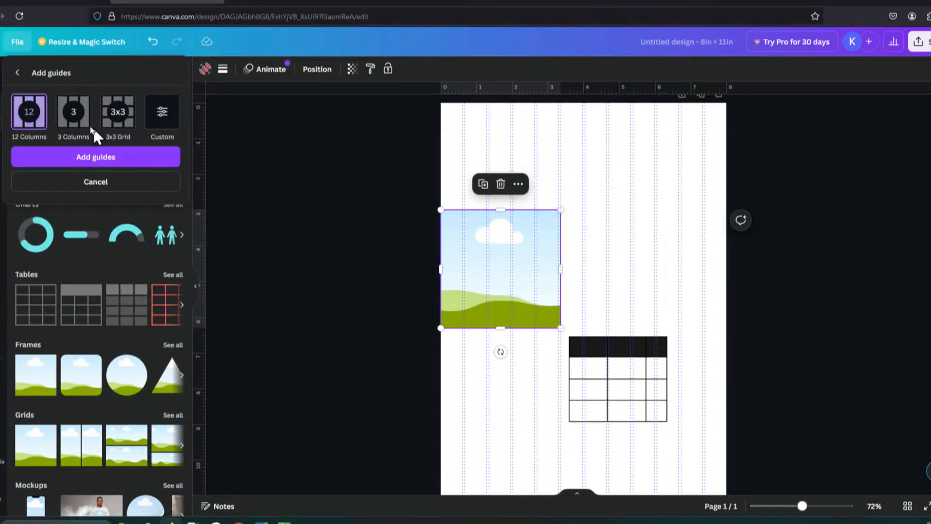
{"action": "left_click", "coordinate": [70, 116]}
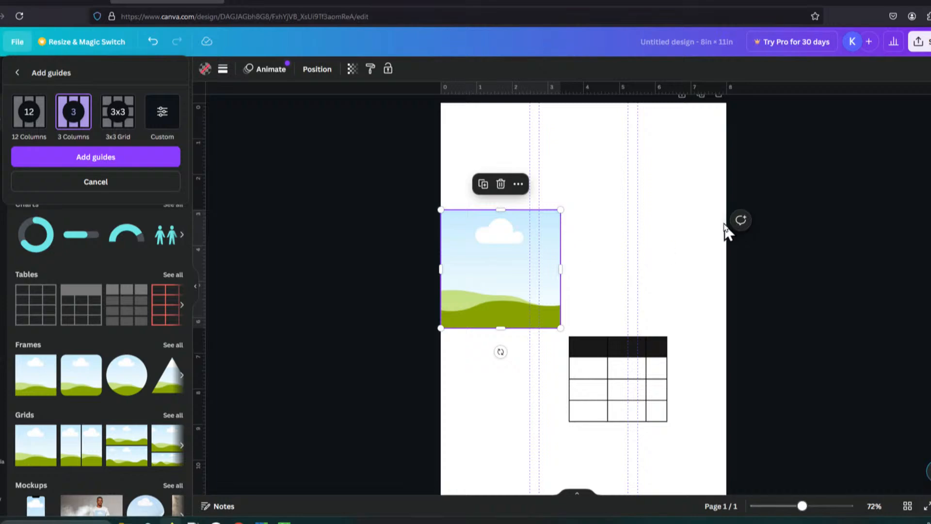
{"action": "left_click", "coordinate": [118, 112]}
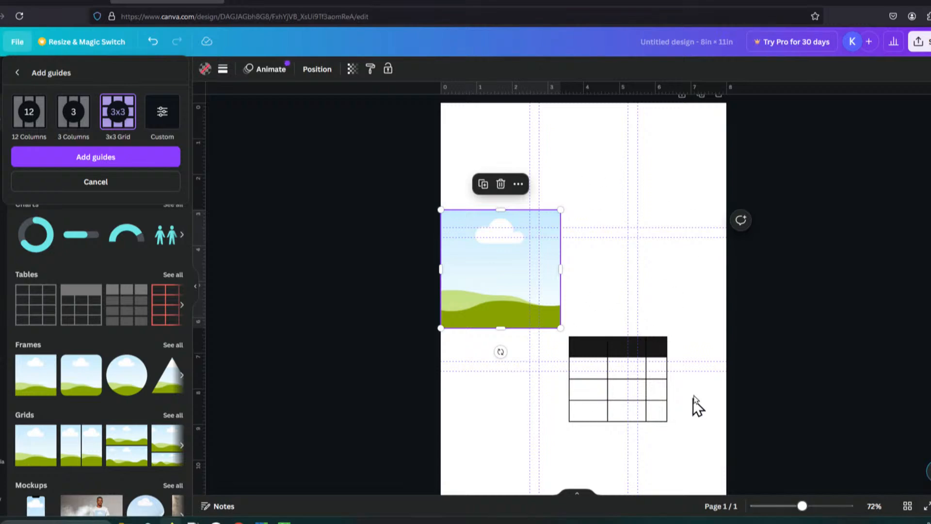
{"action": "left_click", "coordinate": [162, 113]}
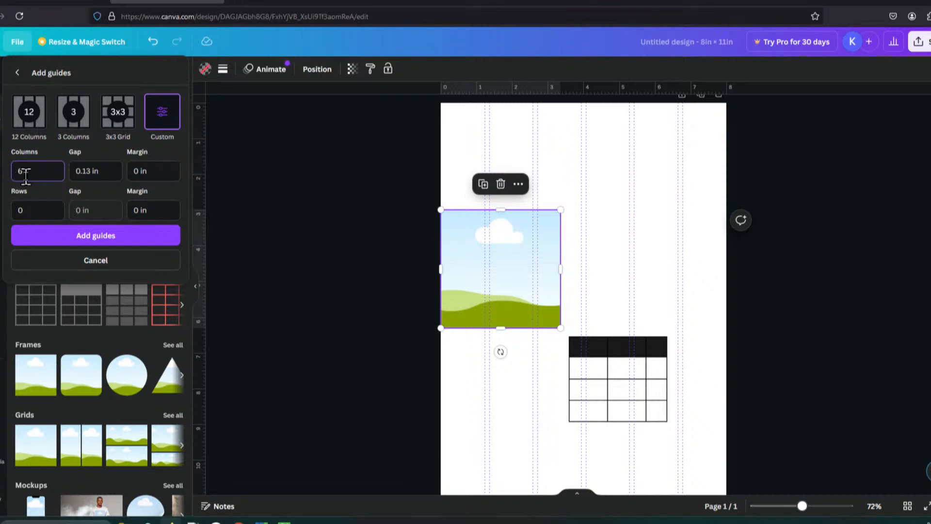
{"action": "left_click_drag", "start_coordinate": [24, 171], "coordinate": [2, 174]}
{"action": "left_click", "coordinate": [93, 171]}
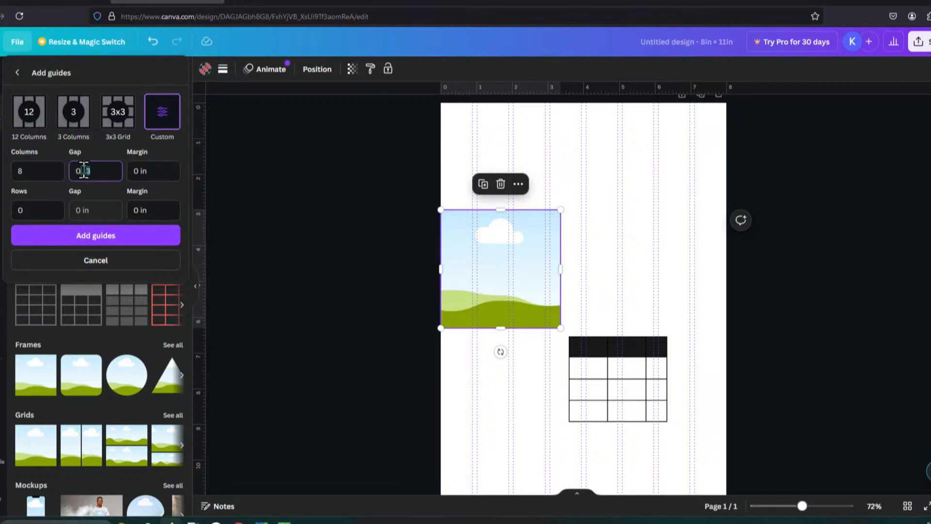
{"action": "type", "text": "25"}
{"action": "left_click", "coordinate": [142, 171]}
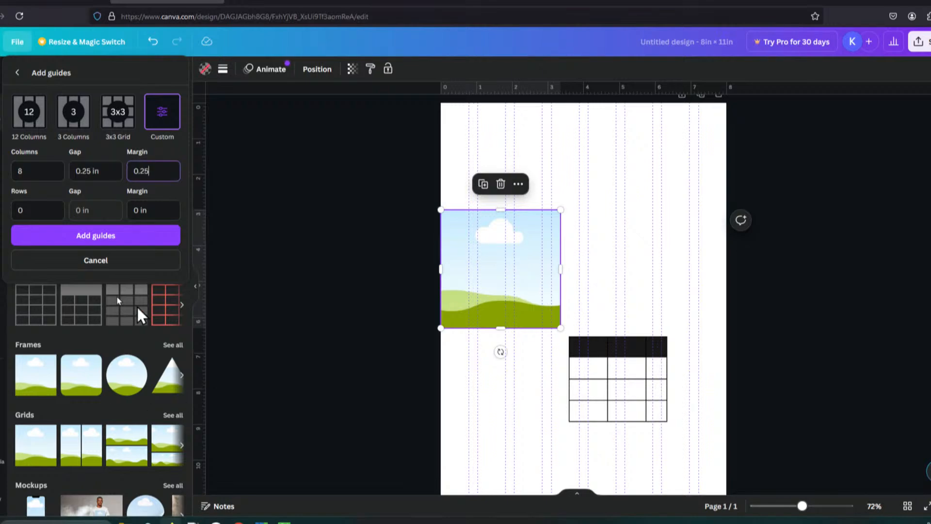
Step: Set 5 rows with a 0.15 in gap and 0.25 in margin, then add the custom guides
{"action": "left_click", "coordinate": [35, 214]}
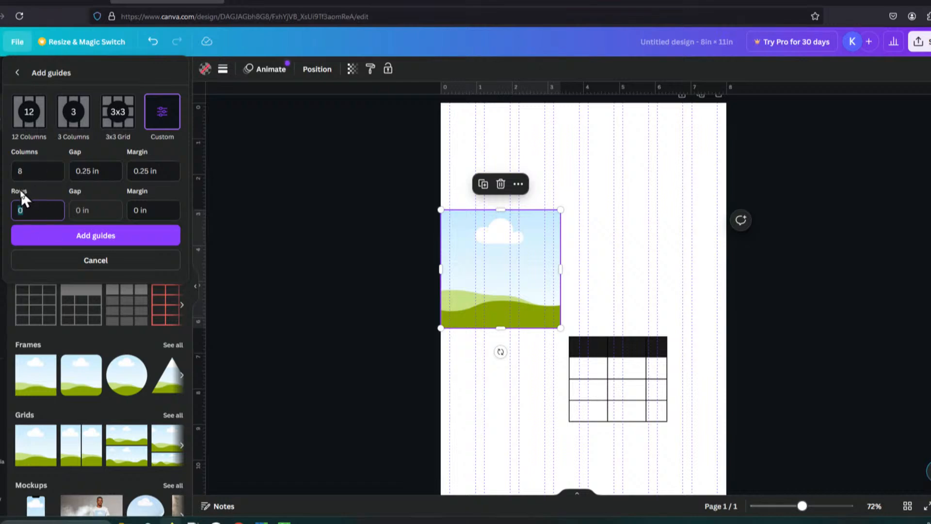
{"action": "type", "text": "6"}
{"action": "left_click", "coordinate": [99, 211]}
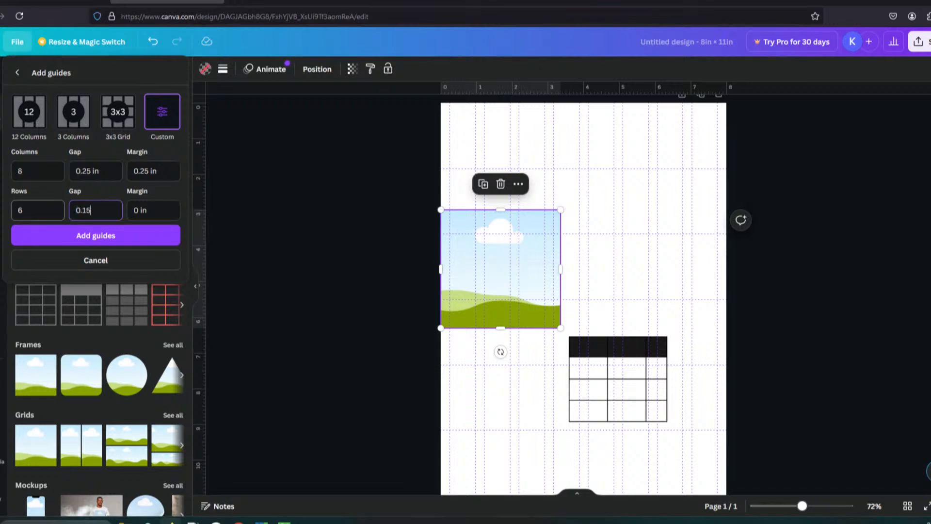
{"action": "type", "text": "0.15"}
{"action": "left_click", "coordinate": [152, 210]}
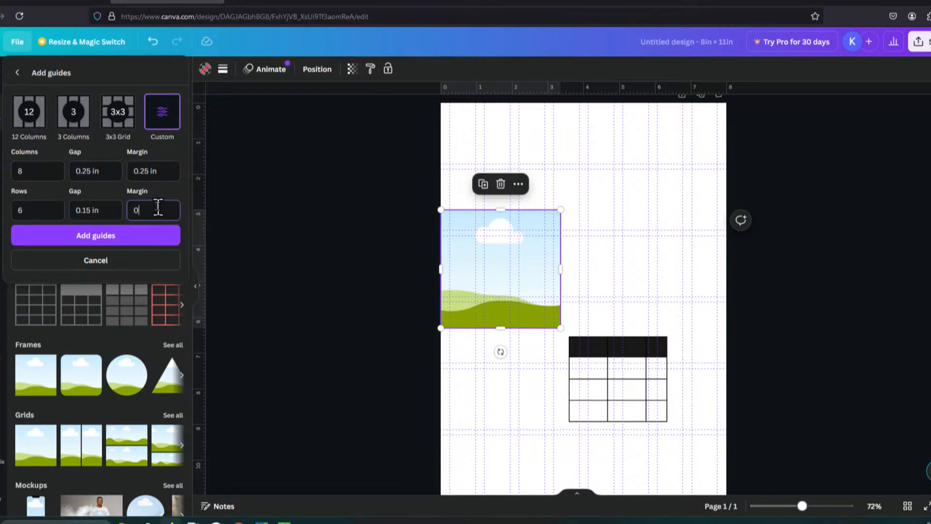
{"action": "left_click_drag", "start_coordinate": [148, 210], "coordinate": [113, 210]}
{"action": "type", "text": "0.25"}
{"action": "key", "text": "Tab"}
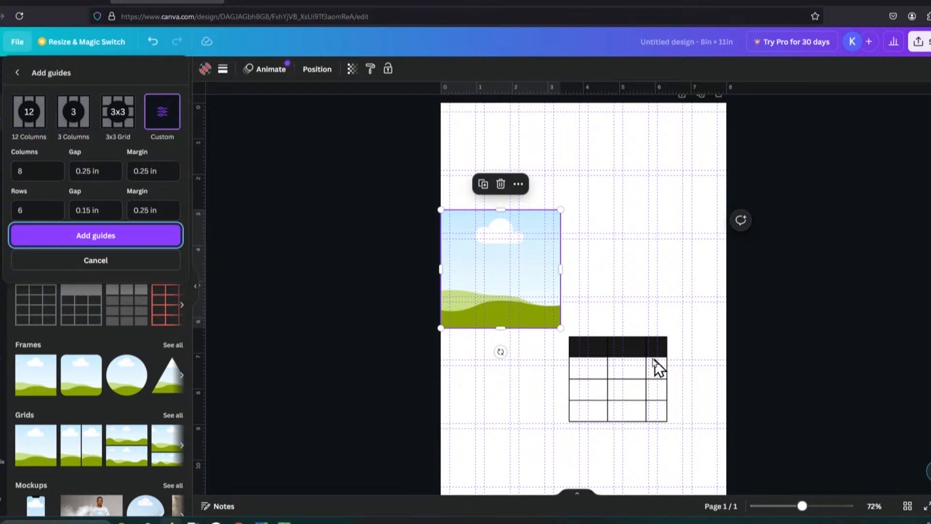
{"action": "left_click", "coordinate": [22, 210]}
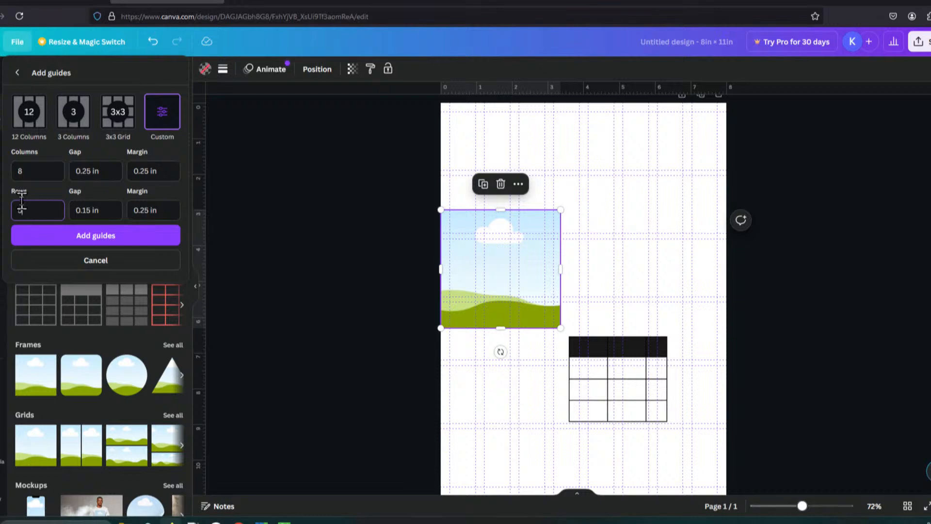
{"action": "key", "text": "BackSpace"}
{"action": "type", "text": "5"}
{"action": "key", "text": "Tab"}
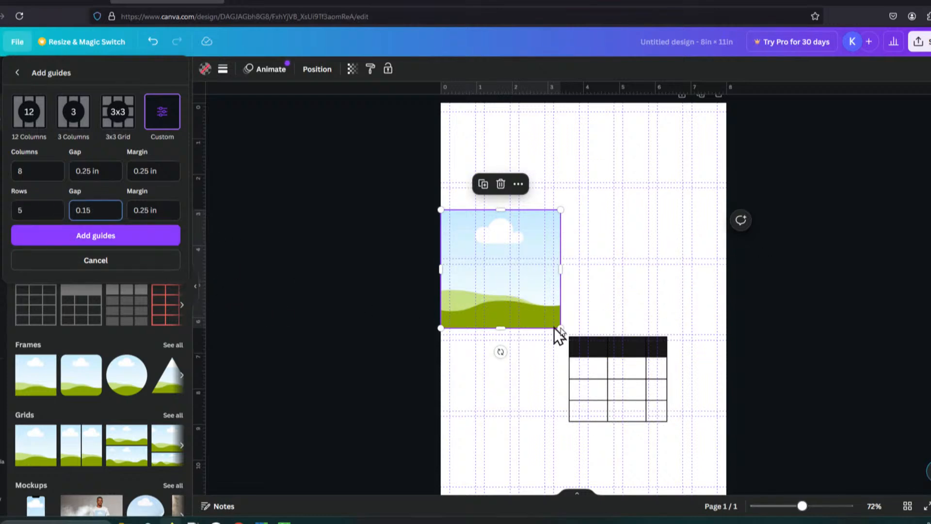
{"action": "left_click", "coordinate": [121, 236]}
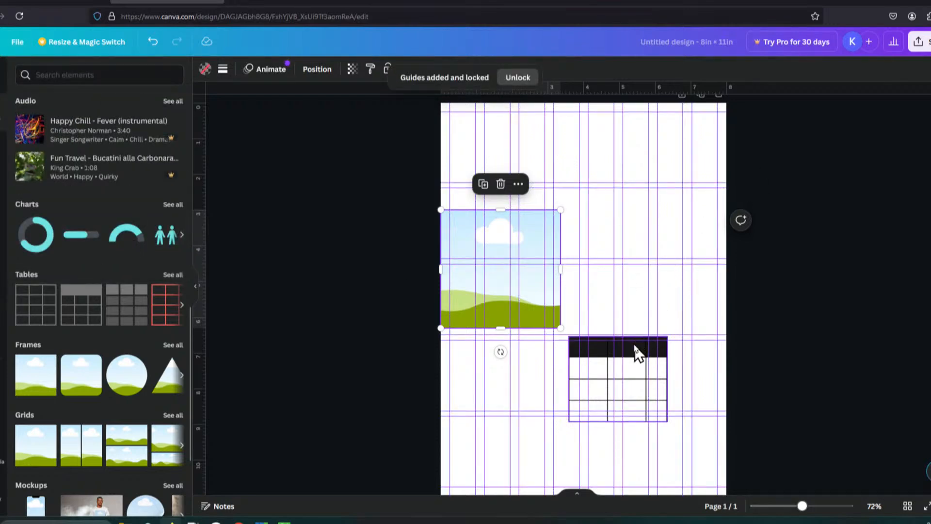
Step: Move the table so it snaps into the right-hand columns near the middle of the page
{"action": "left_click_drag", "start_coordinate": [636, 347], "coordinate": [689, 272]}
{"action": "left_click_drag", "start_coordinate": [622, 350], "coordinate": [630, 329]}
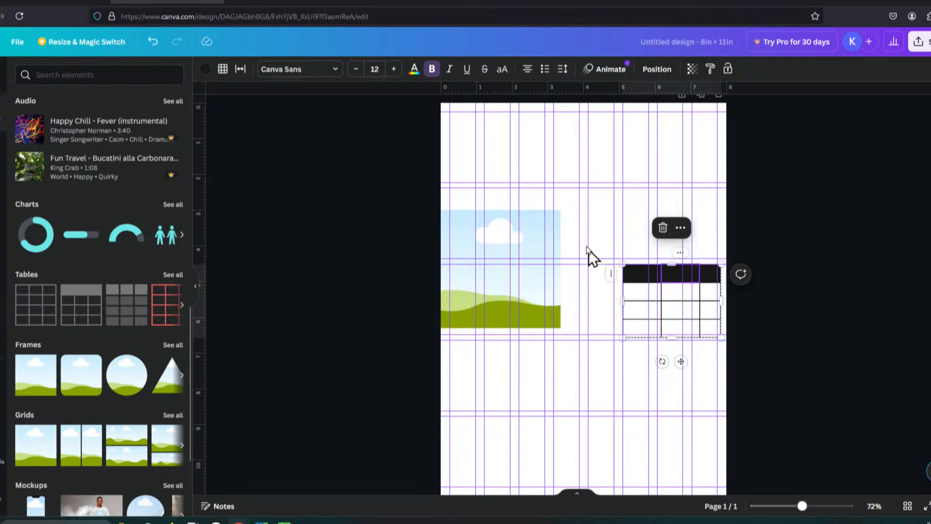
Step: Replace the page's guides with the 3 Columns layout guides
{"action": "left_click", "coordinate": [17, 42]}
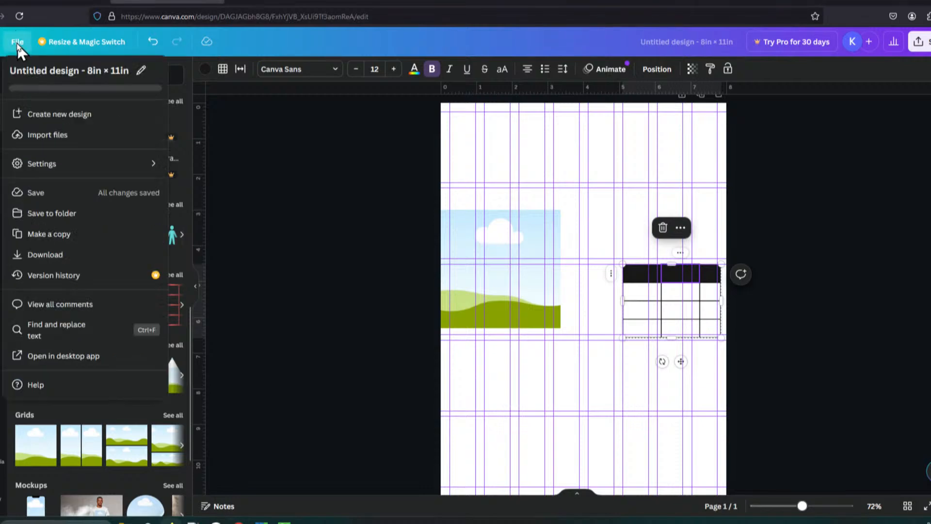
{"action": "left_click", "coordinate": [146, 169]}
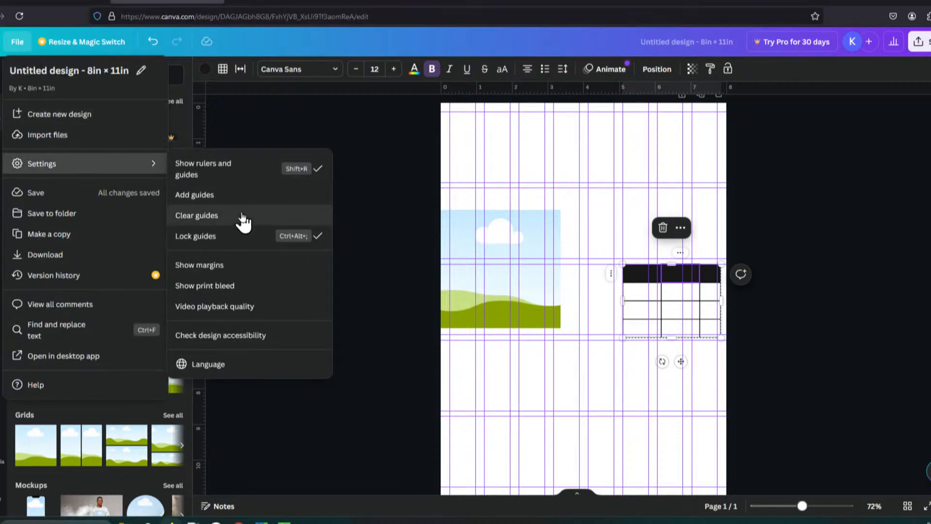
{"action": "left_click", "coordinate": [240, 197]}
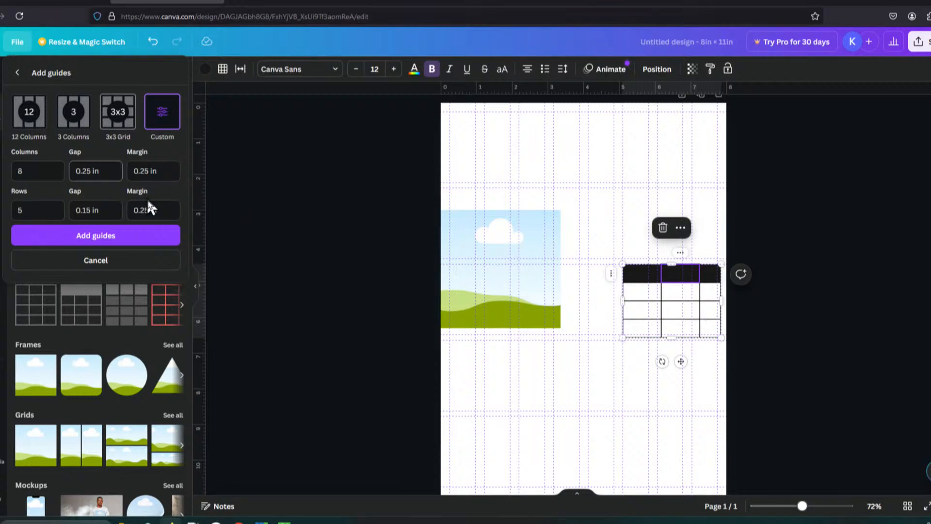
{"action": "left_click", "coordinate": [62, 127]}
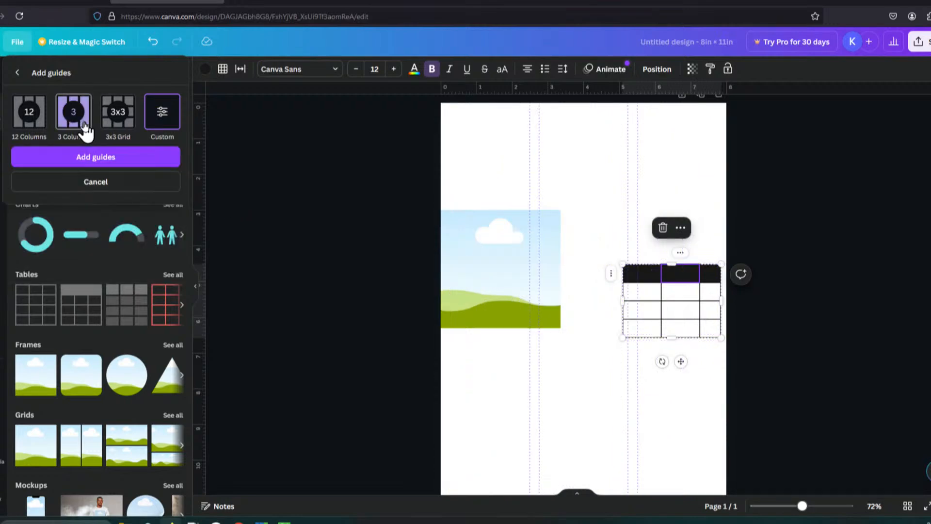
{"action": "left_click", "coordinate": [133, 160]}
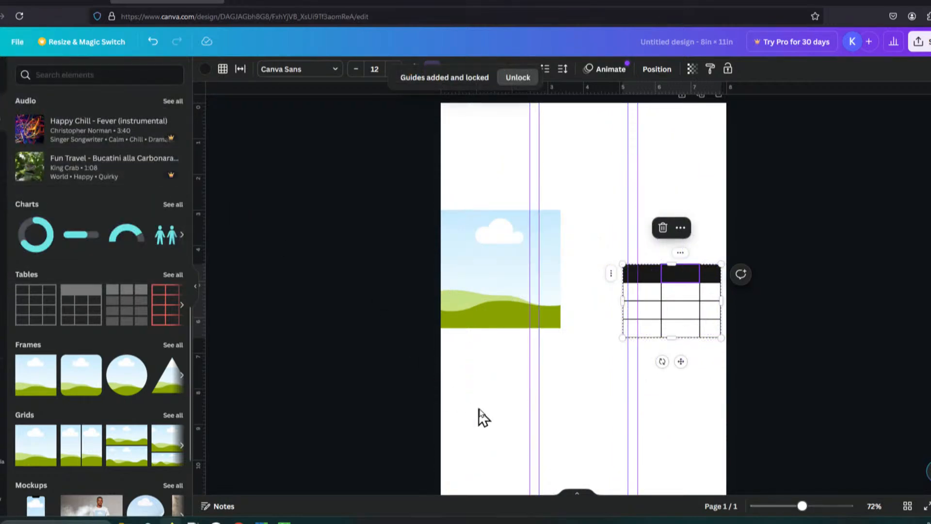
Step: Move the image frame to the top of the page and resize it to fill the middle column
{"action": "left_click_drag", "start_coordinate": [549, 301], "coordinate": [575, 199]}
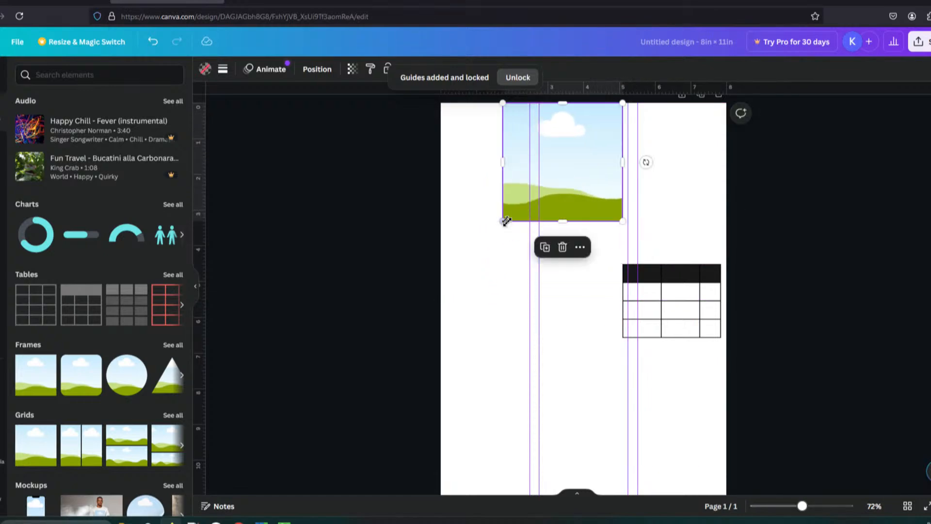
{"action": "left_click_drag", "start_coordinate": [511, 220], "coordinate": [562, 206]}
{"action": "left_click", "coordinate": [587, 247]}
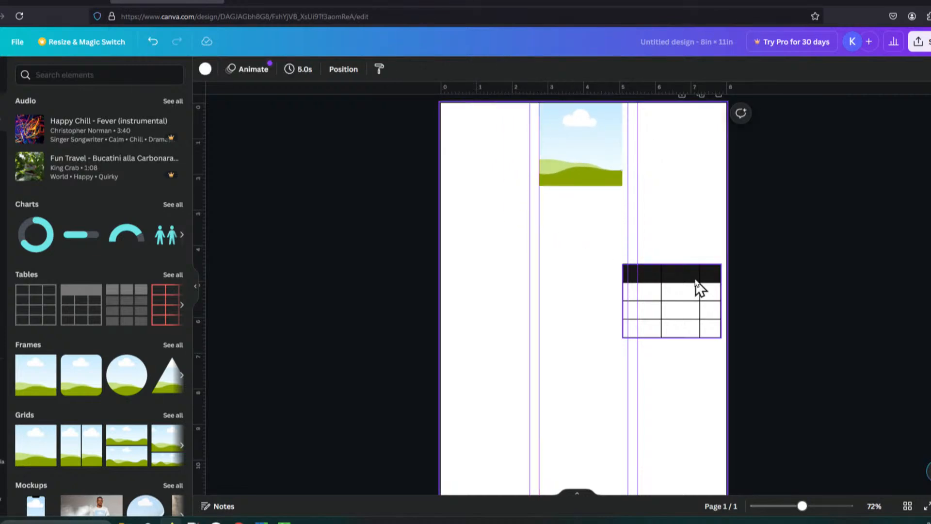
Step: Move the table into the left column, lower on the page
{"action": "left_click_drag", "start_coordinate": [693, 282], "coordinate": [506, 363]}
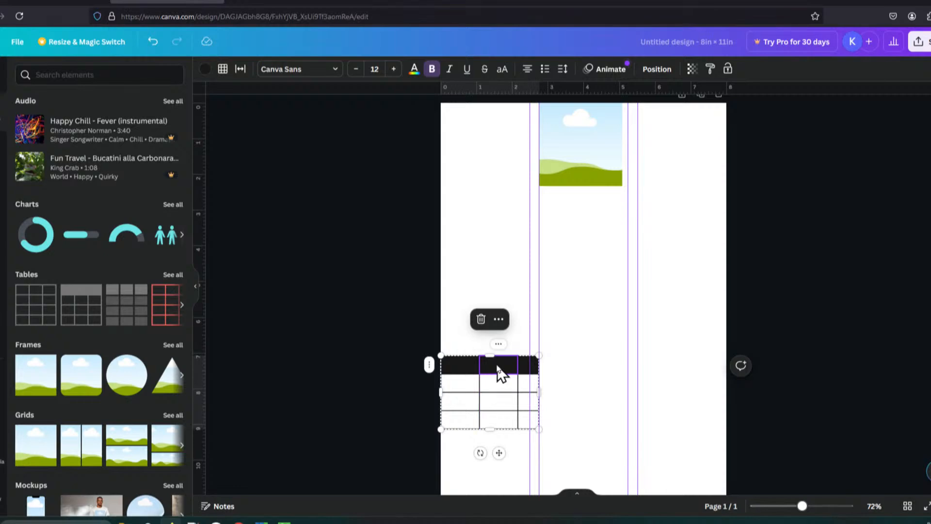
{"action": "left_click", "coordinate": [591, 335]}
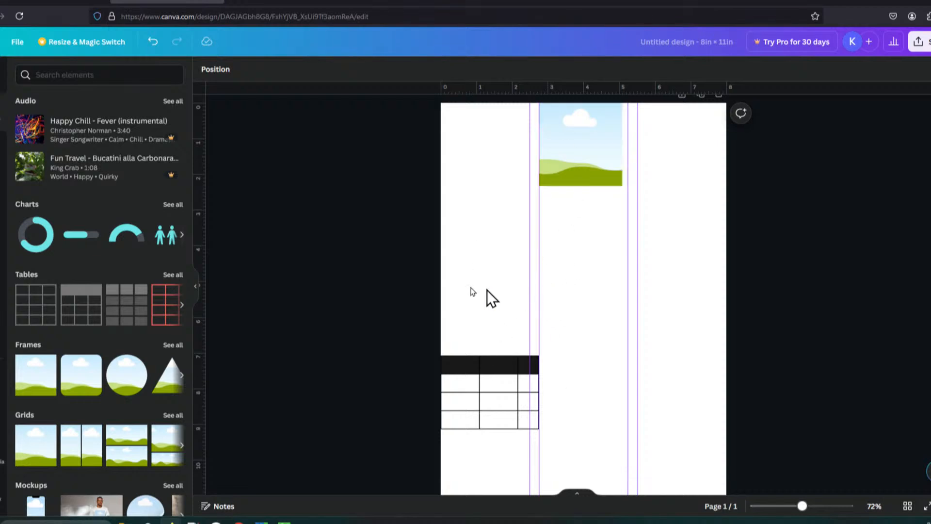
Step: Add horizontal guides from the ruler along the image frame's bottom edge and the table's bottom edge
{"action": "left_click_drag", "start_coordinate": [507, 89], "coordinate": [513, 189]}
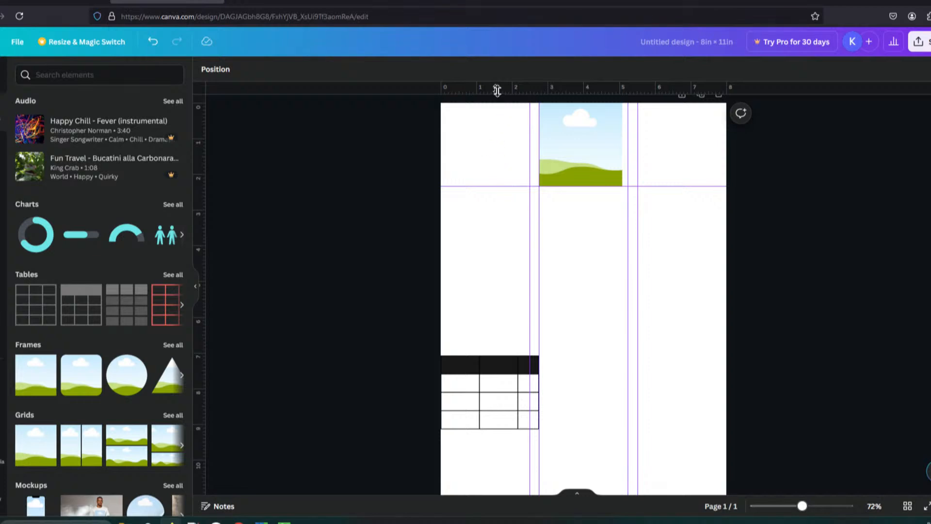
{"action": "left_click_drag", "start_coordinate": [500, 89], "coordinate": [555, 430]}
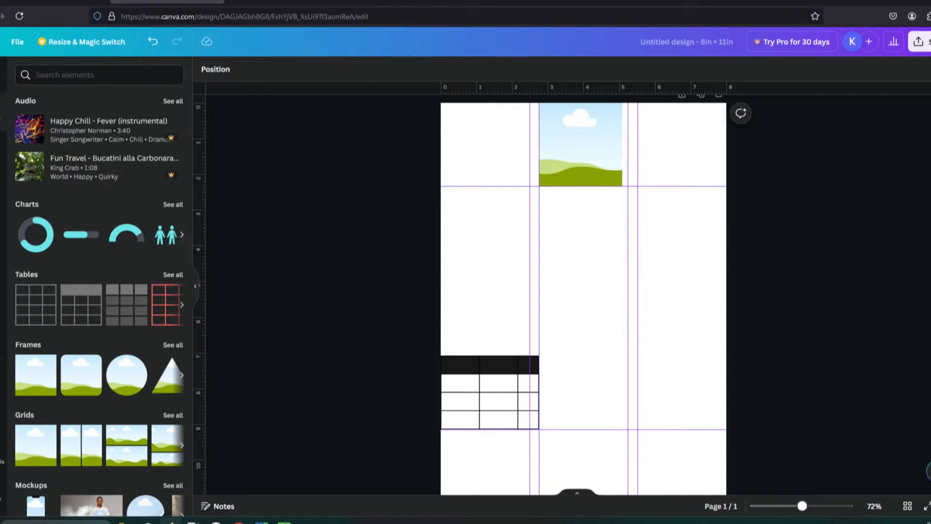
Step: Duplicate the page
{"action": "scroll", "coordinate": [583, 299], "scroll_direction": "down", "scroll_amount": 1}
{"action": "scroll", "coordinate": [583, 298], "scroll_direction": "up", "scroll_amount": 1}
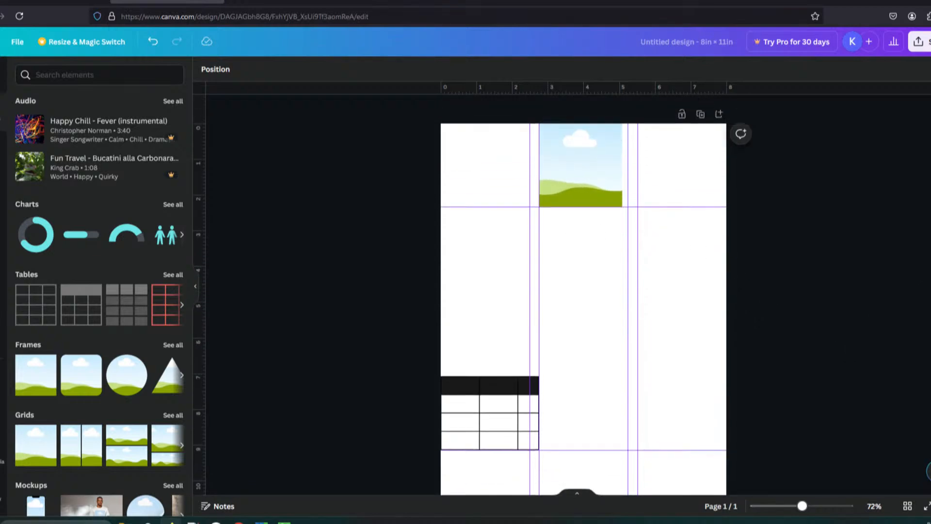
{"action": "left_click", "coordinate": [701, 115]}
Step: Delete the image frame and the table from the duplicated page
{"action": "left_click", "coordinate": [570, 196]}
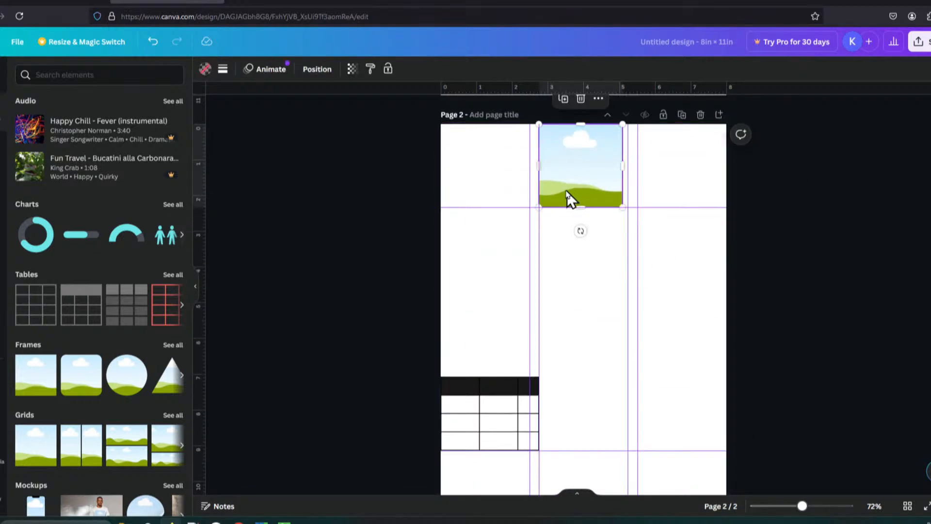
{"action": "key", "text": "Delete"}
{"action": "left_click", "coordinate": [528, 407]}
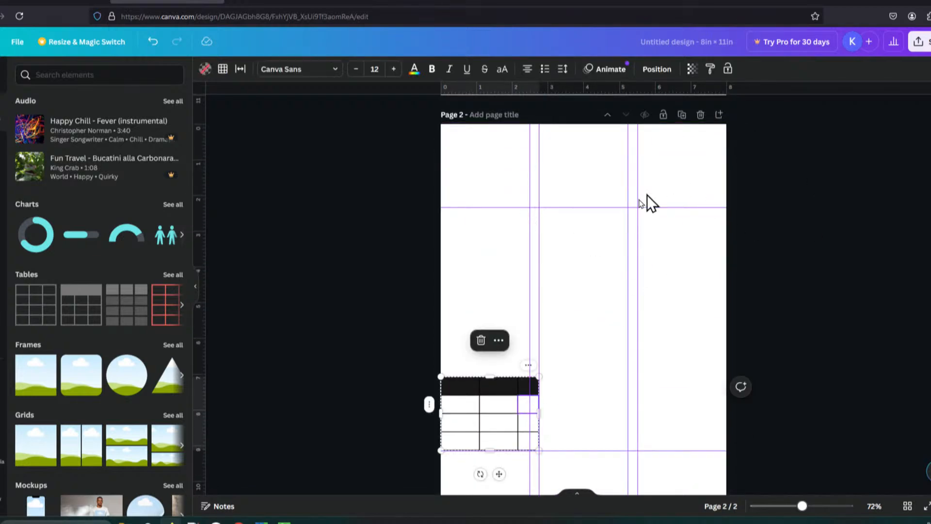
{"action": "left_click", "coordinate": [507, 387]}
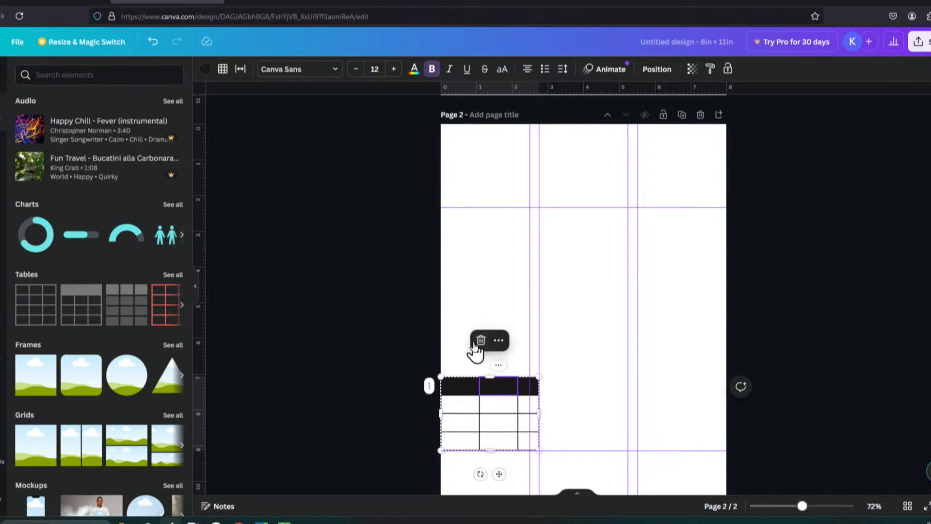
{"action": "left_click", "coordinate": [477, 342]}
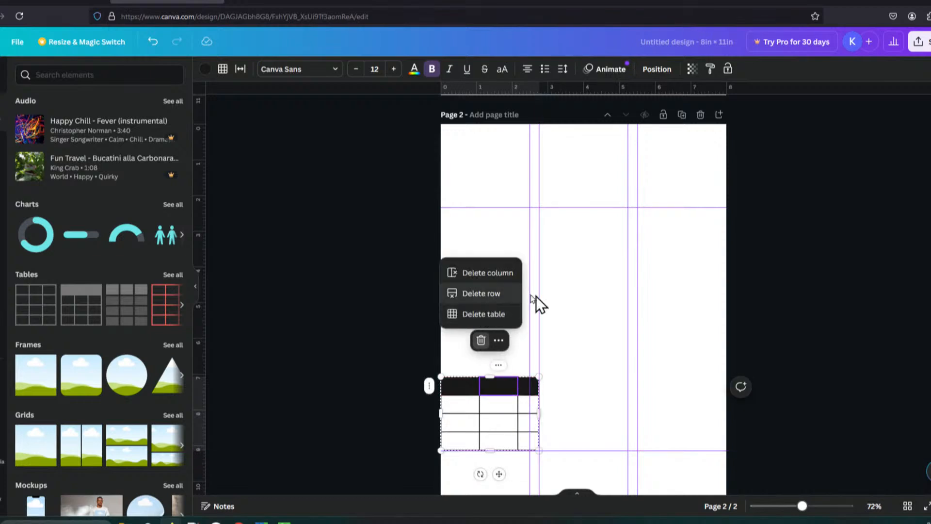
{"action": "left_click", "coordinate": [499, 316]}
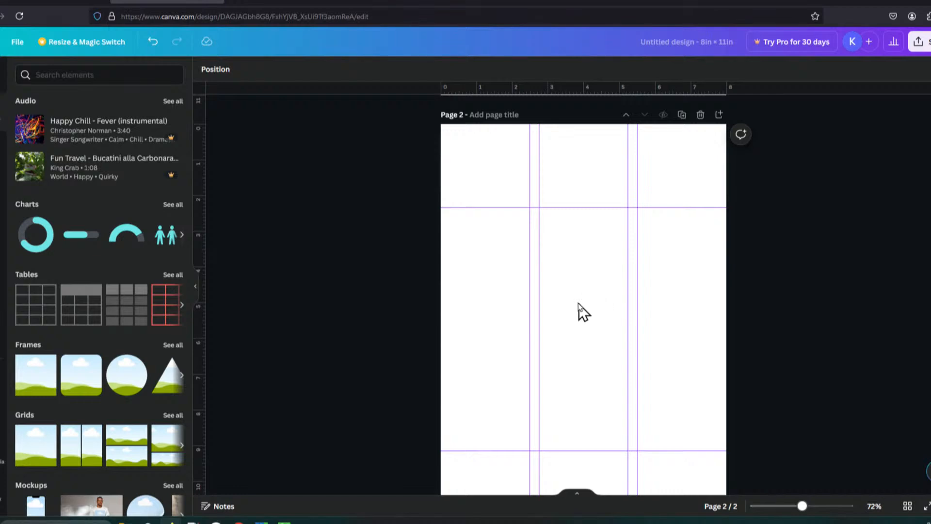
Step: Duplicate the empty page with its guides
{"action": "left_click", "coordinate": [682, 115]}
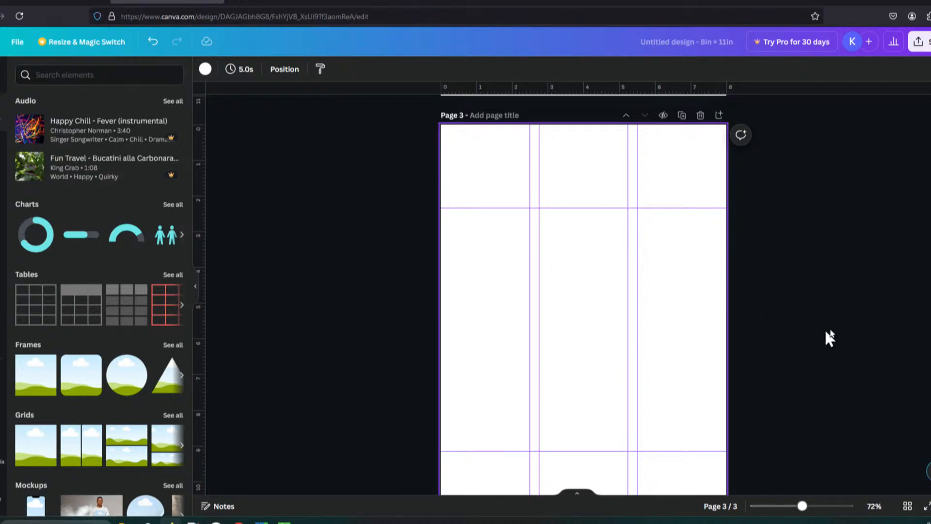
{"action": "scroll", "coordinate": [905, 165], "scroll_direction": "up", "scroll_amount": 15}
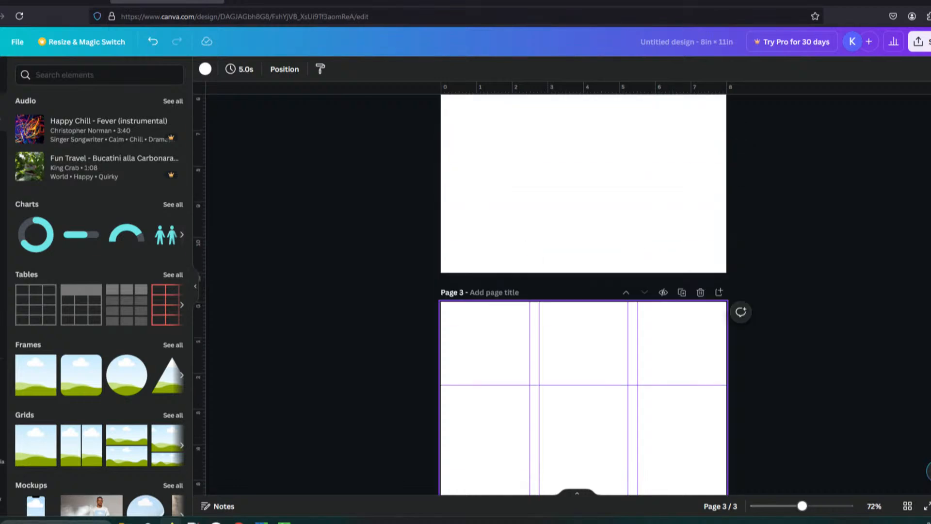